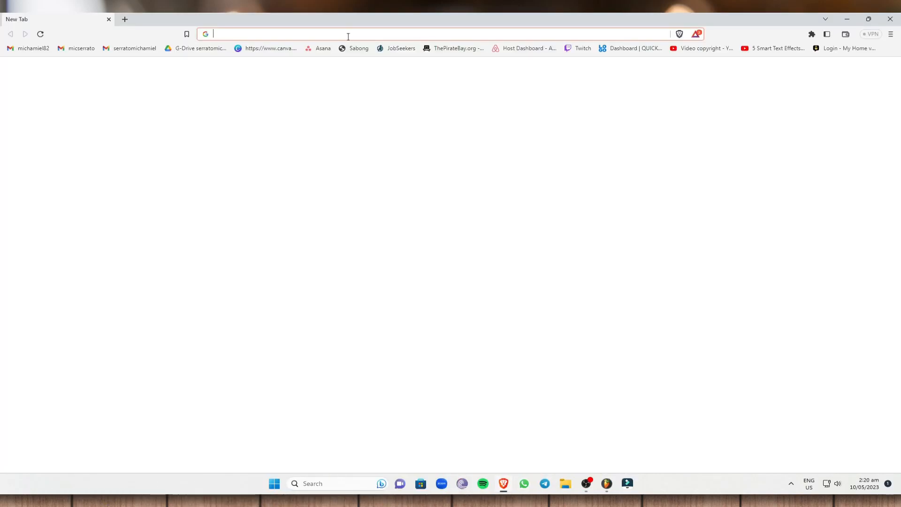
left_click(348, 35)
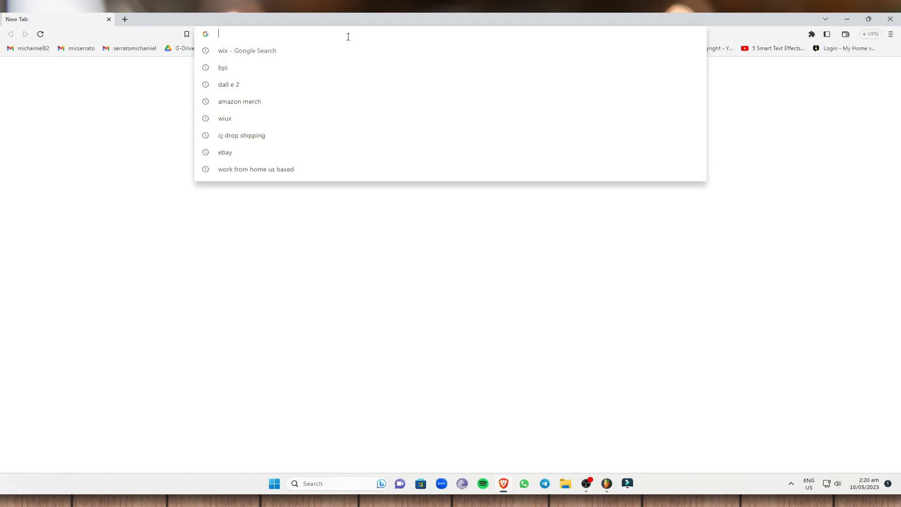
type("www.canva.com")
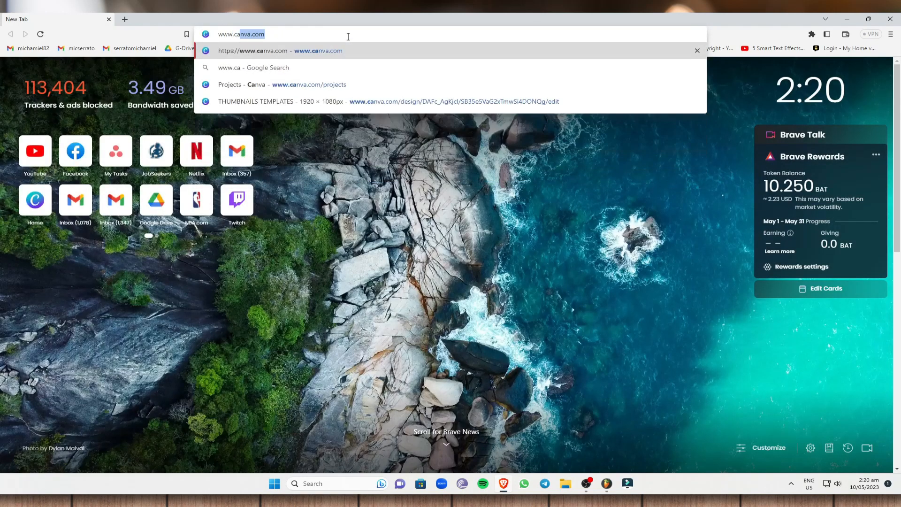
key("Return")
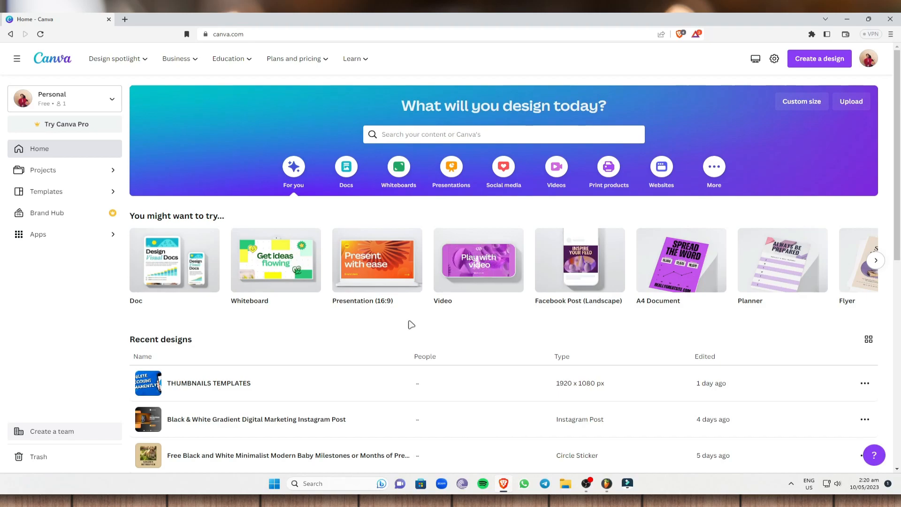
- Review the Canva Pro free trial offer with its Monthly plan option, and close the offer without subscribing
left_click(89, 127)
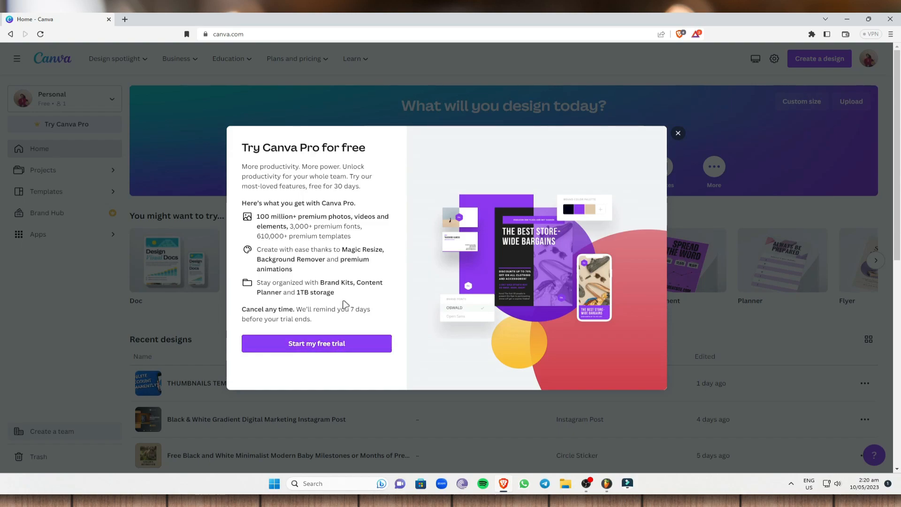
left_click(203, 146)
left_click(56, 125)
left_click(339, 342)
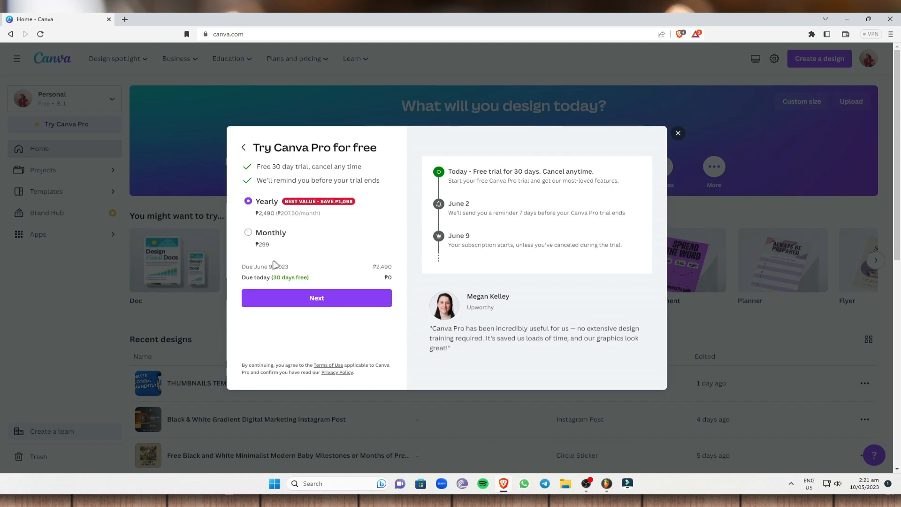
left_click(264, 237)
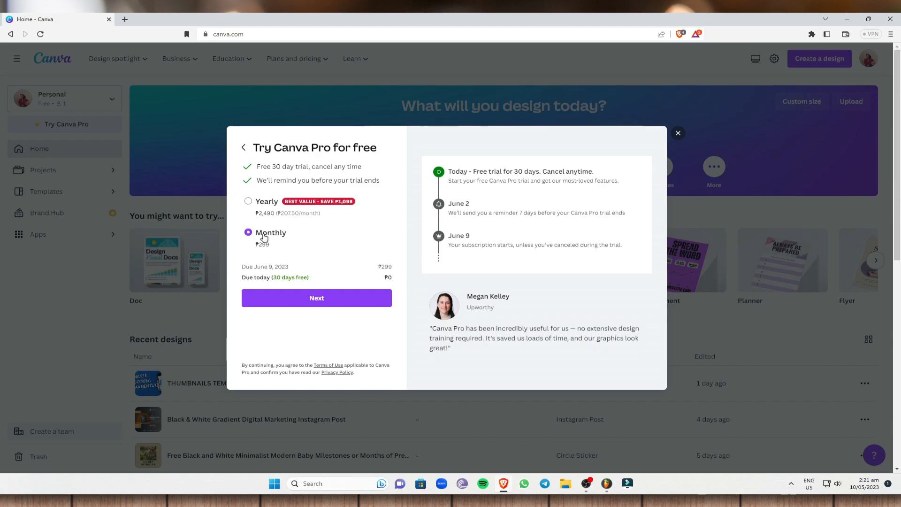
left_click(674, 137)
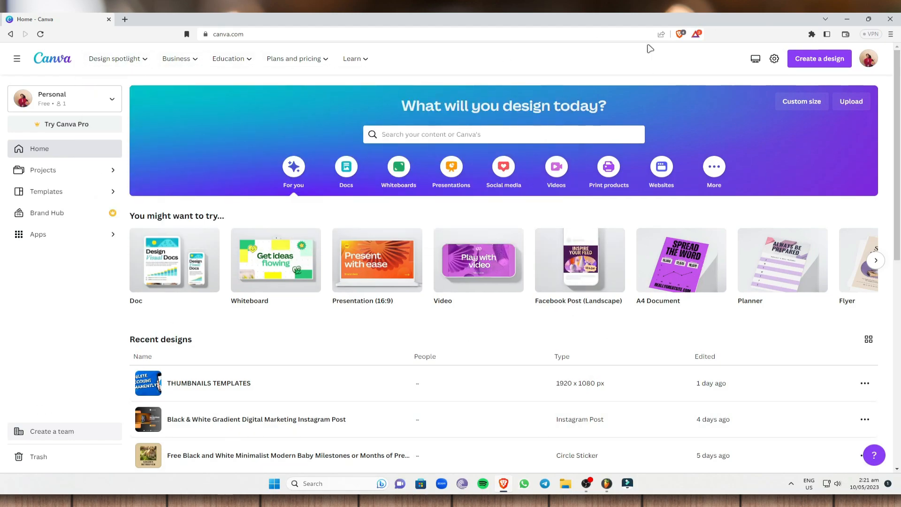
- Create a new blank video design
left_click(808, 62)
left_click(734, 177)
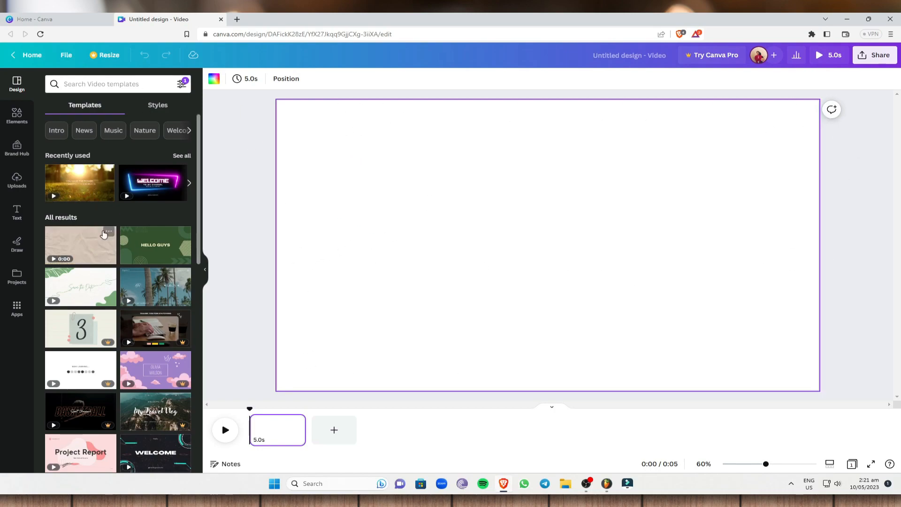
mouse_move(187, 300)
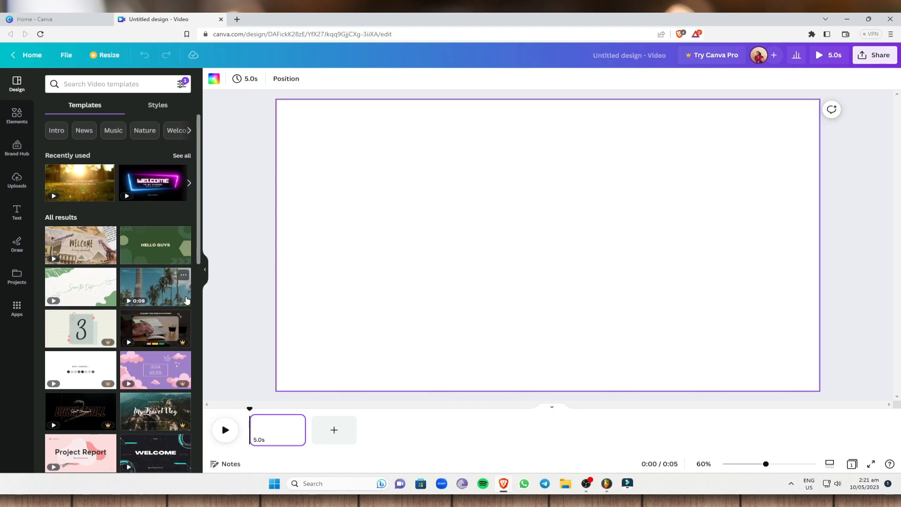
- Search the elements for "animations" and look through the video results
left_click(17, 116)
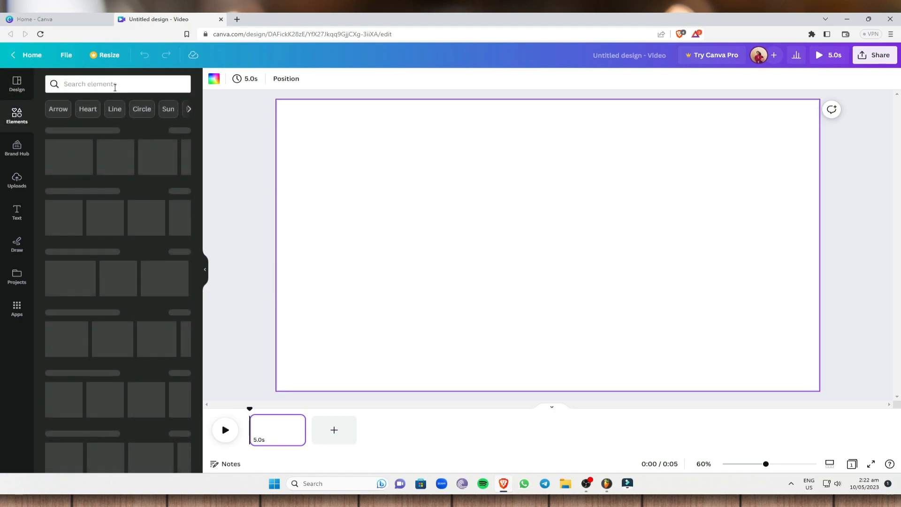
left_click(115, 85)
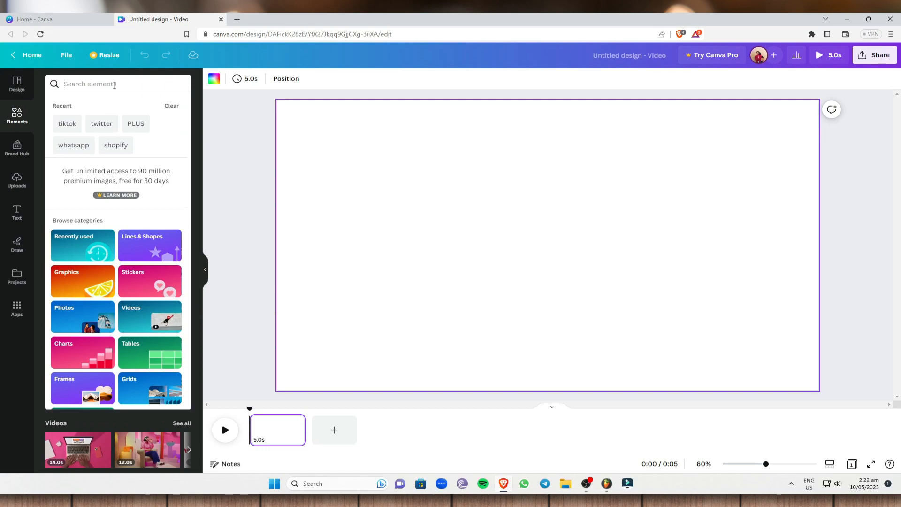
type("animations")
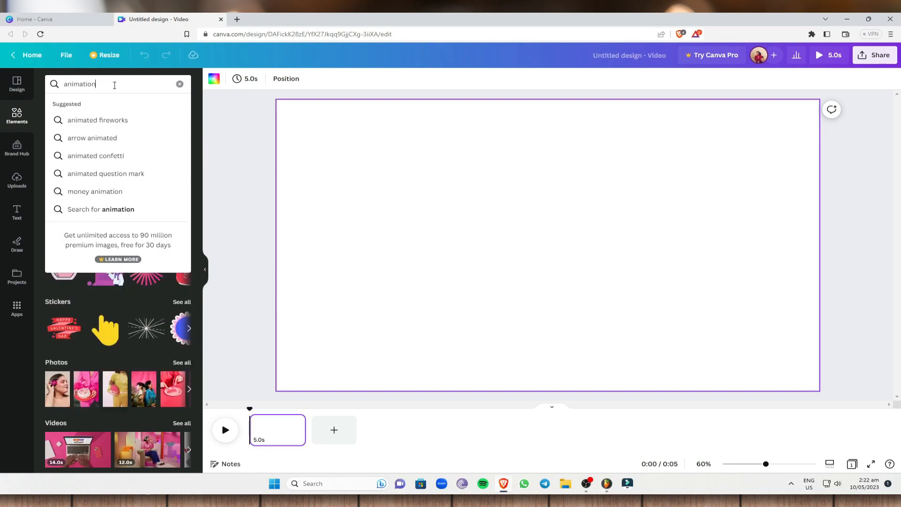
key("Return")
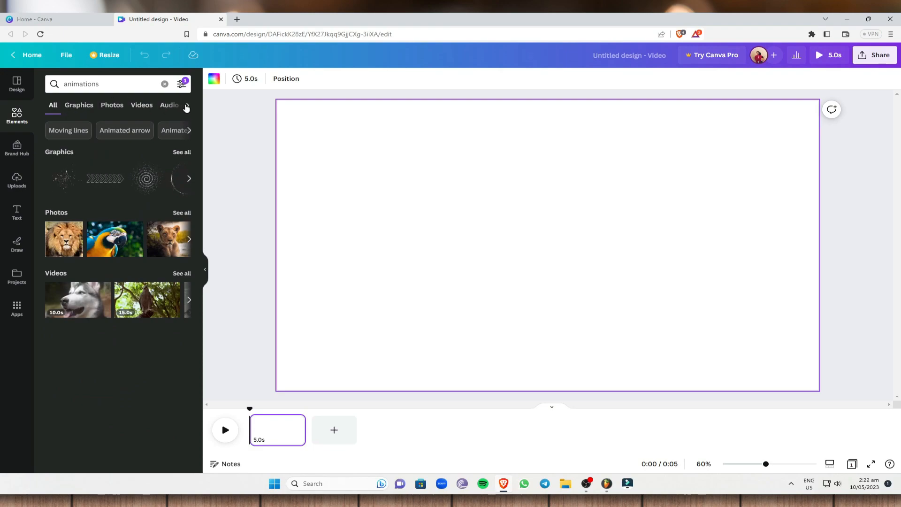
left_click(148, 108)
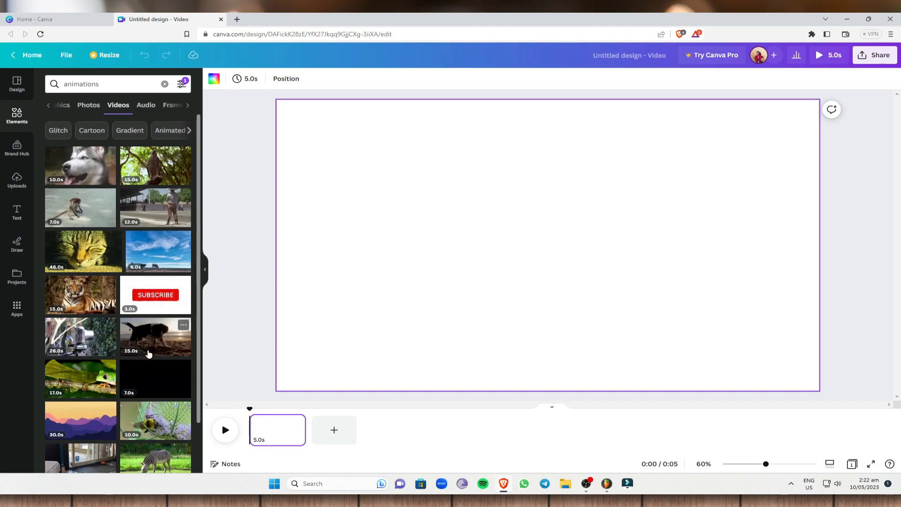
scroll(143, 359, "down", 1)
scroll(108, 266, "down", 6)
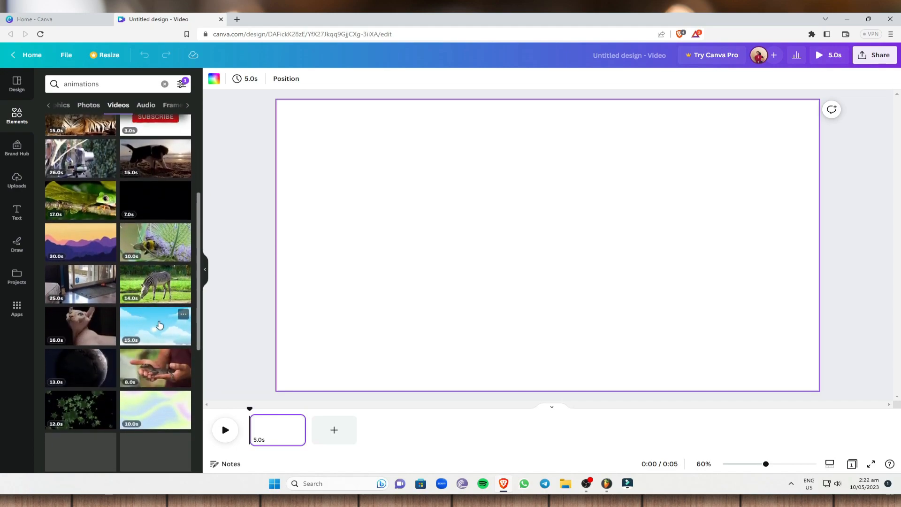
scroll(159, 273, "up", 6)
scroll(159, 274, "up", 1)
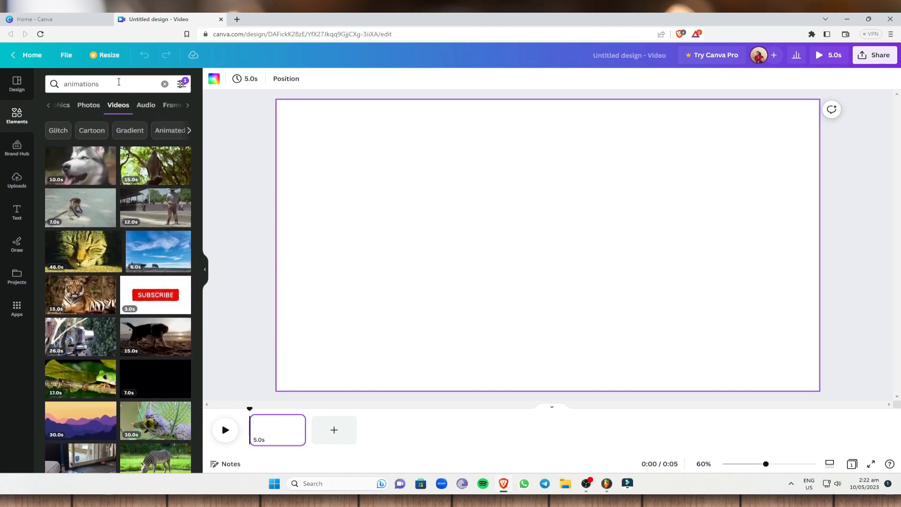
- Search the video elements for "dancing animations" and place the first pink planet clip with strawberries on the page
left_click(152, 82)
key("ctrl+a")
type("danciung")
key("BackSpace")
type("ng animations")
key("Return")
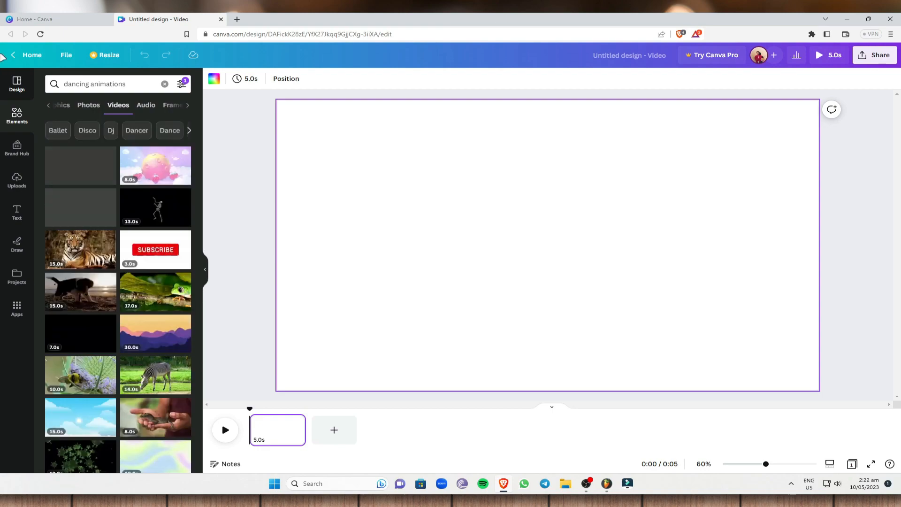
scroll(130, 216, "down", 1)
scroll(139, 178, "up", 1)
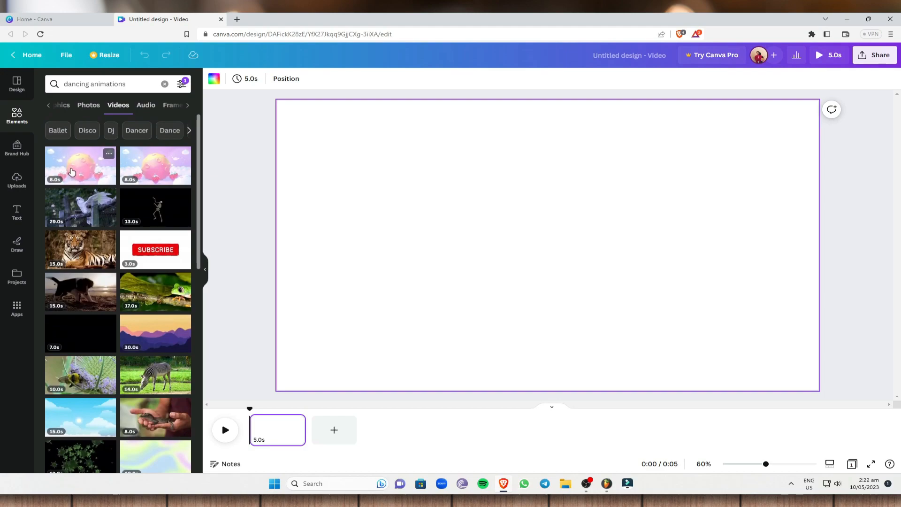
left_click_drag(78, 173, 361, 139)
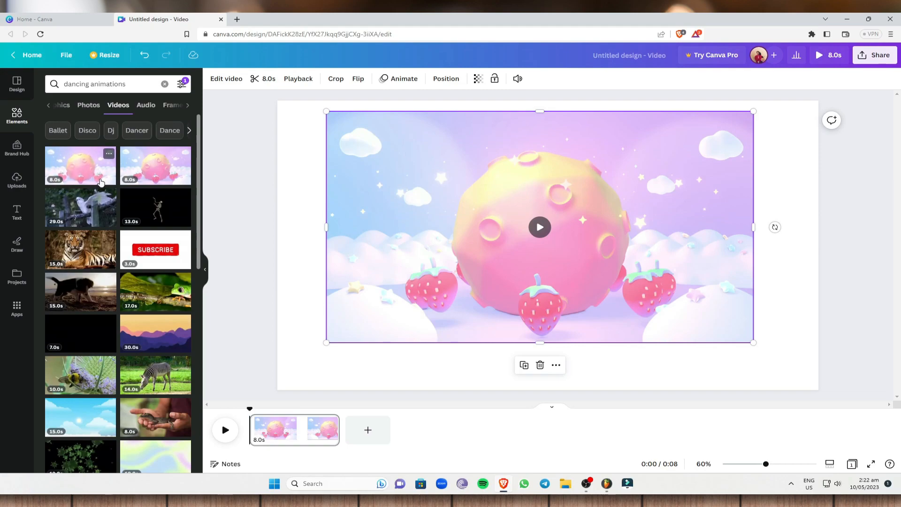
- Center the strawberry clip on the page and extend all four of its sides to the page edges
scroll(101, 182, "down", 8)
scroll(102, 183, "up", 8)
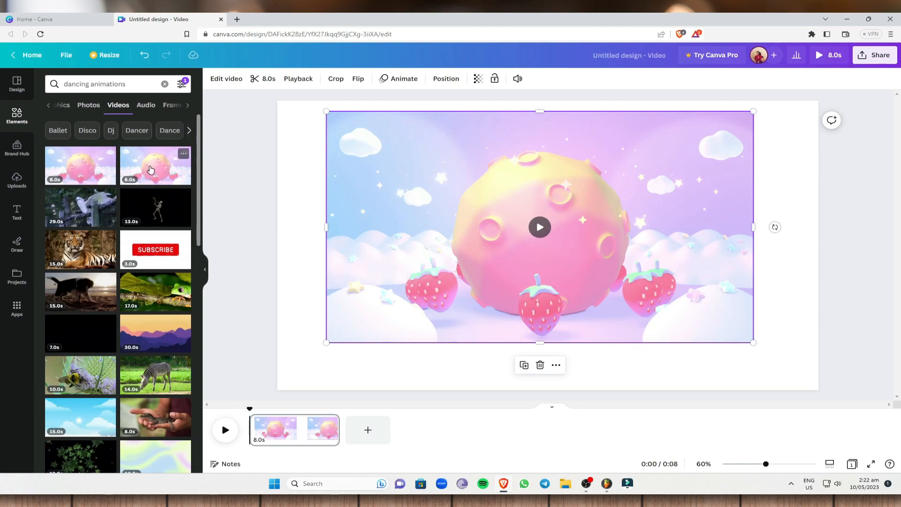
mouse_move(528, 178)
left_mouse_down()
mouse_move(511, 170)
mouse_move(542, 189)
left_mouse_up()
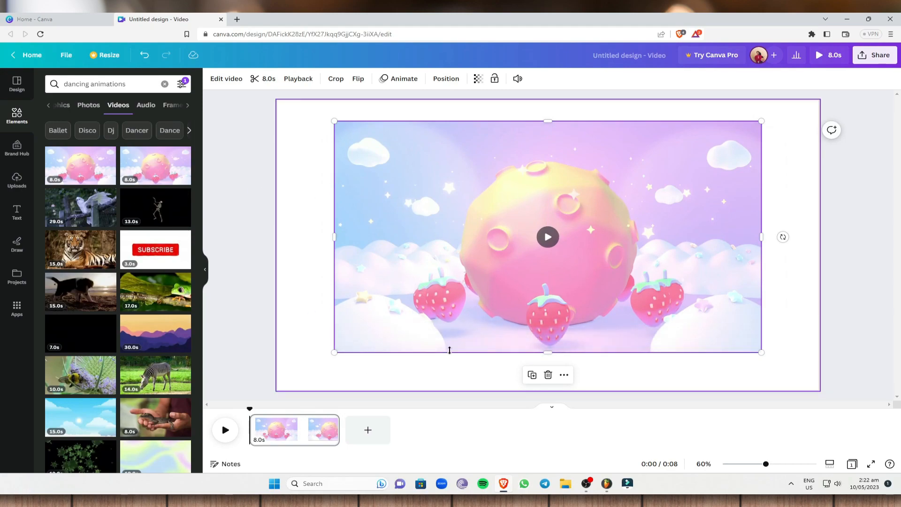
left_click_drag(334, 237, 277, 237)
left_click_drag(762, 237, 818, 237)
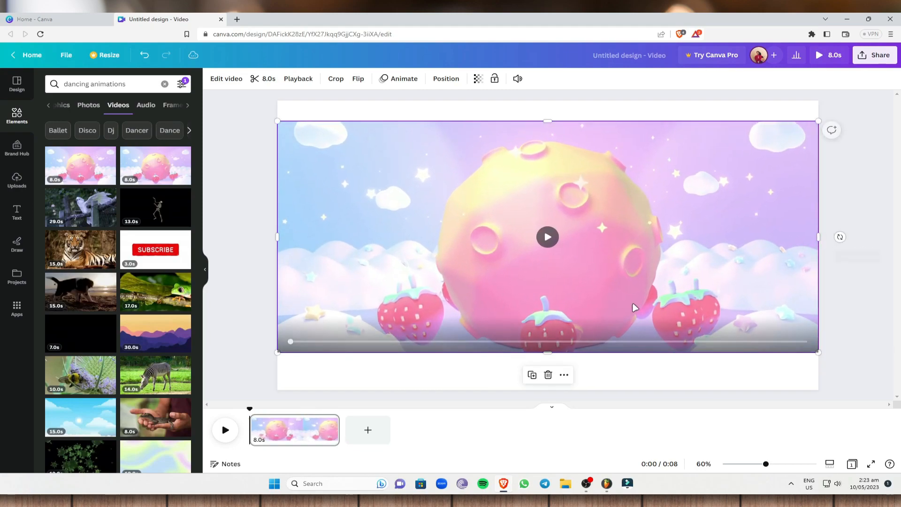
left_click_drag(547, 352, 547, 387)
left_click_drag(547, 121, 547, 100)
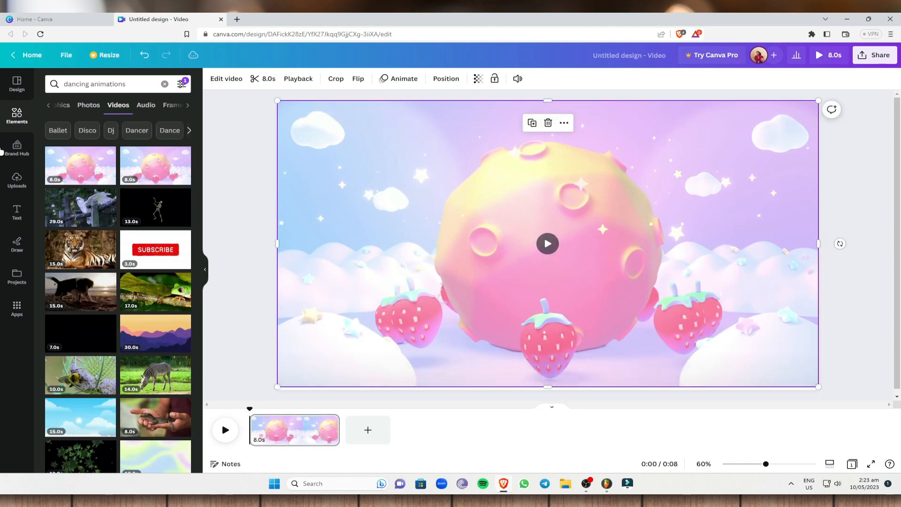
- Add a text box and move it to the upper-left area of the page, over the cloud
left_click(17, 211)
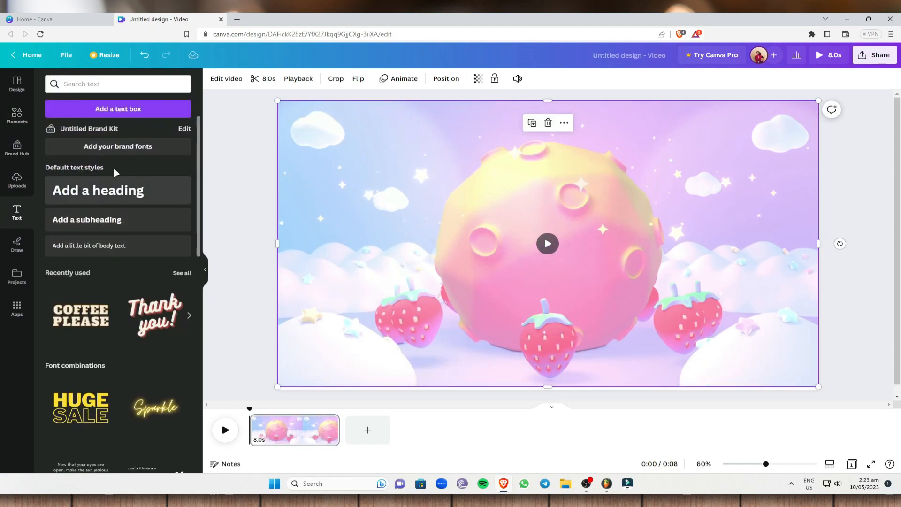
left_click(121, 110)
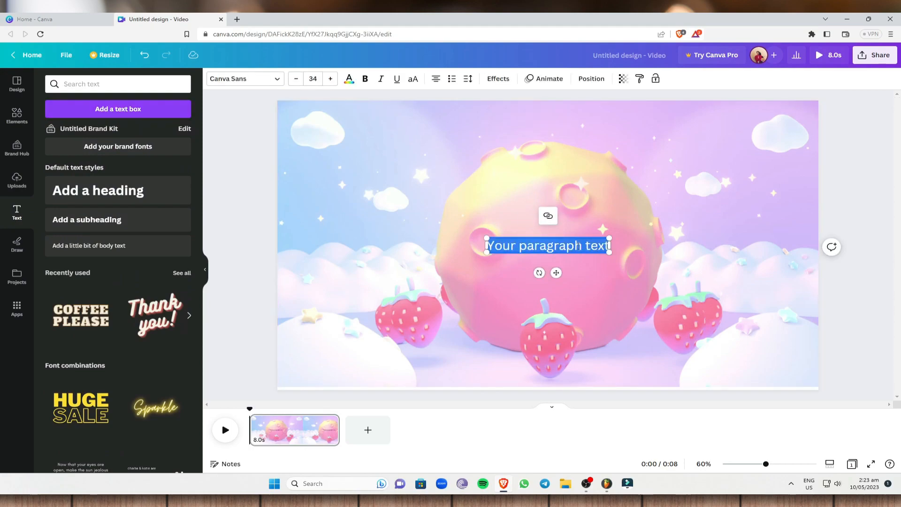
left_click_drag(569, 238, 422, 150)
- Replace the placeholder text in the new text box with "DANCING STRAWBERRY"
double_click(385, 141)
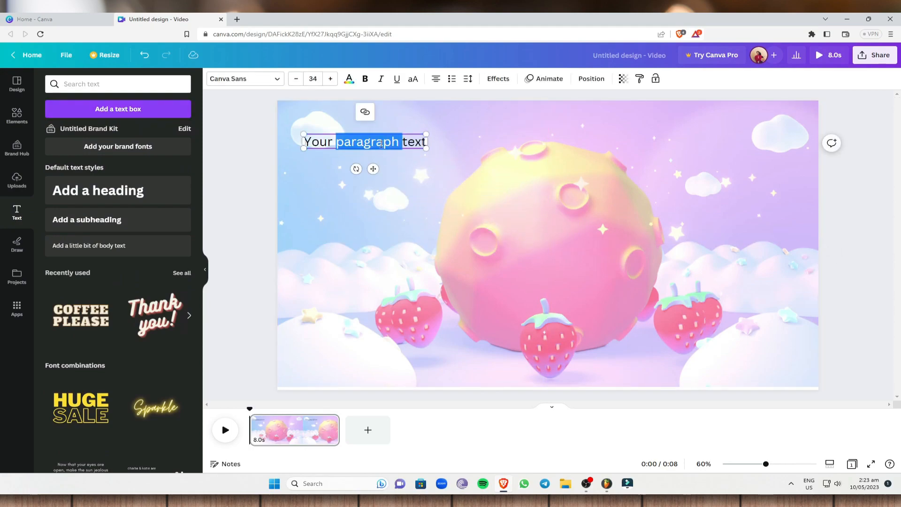
mouse_move(308, 140)
left_mouse_down()
mouse_move(425, 141)
mouse_move(304, 136)
left_mouse_up()
left_click(424, 142)
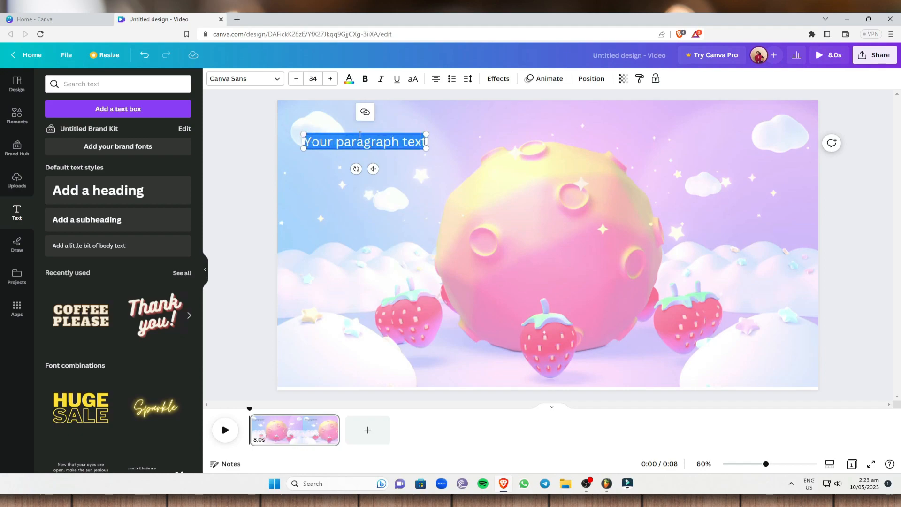
type("DANCING STRAW")
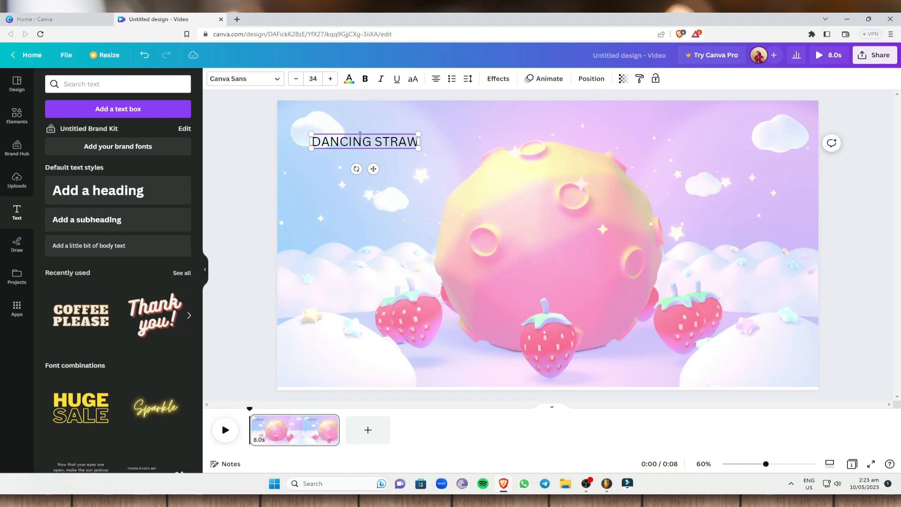
type("BERRIS")
key("BackSpace")
key("BackSpace")
key("BackSpace")
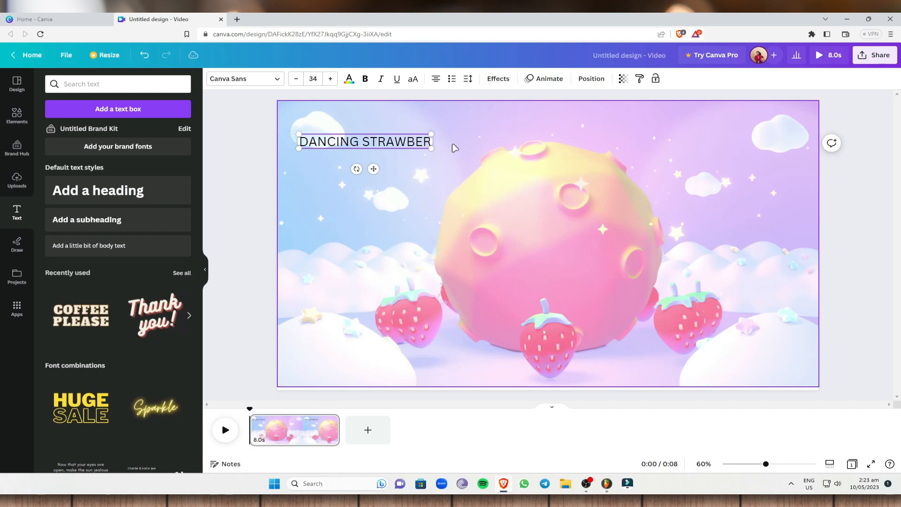
type("RY")
left_click(498, 138)
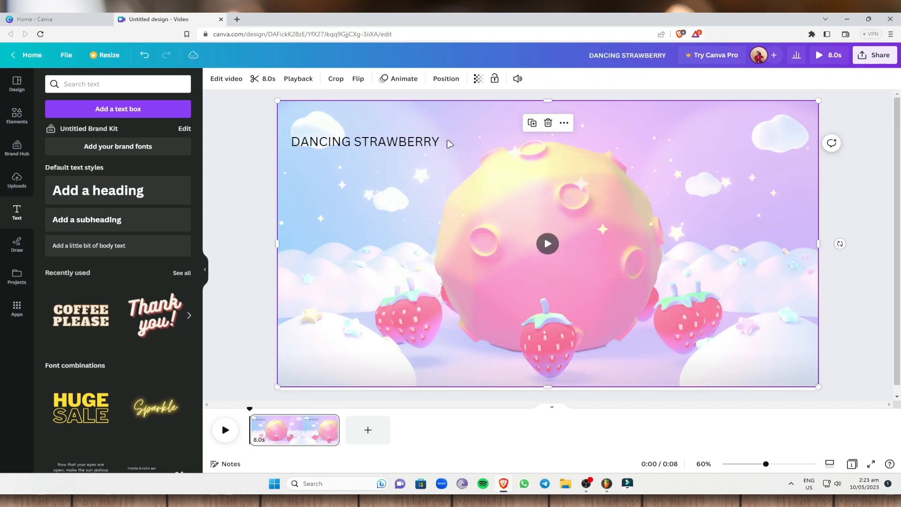
- Apply the basic Rise text animation to the "DANCING STRAWBERRY" title
left_click(412, 143)
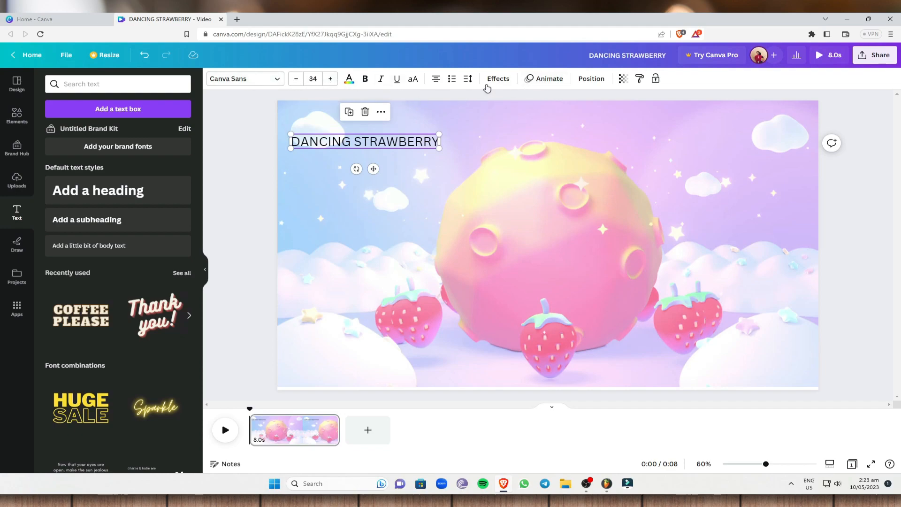
left_click(543, 80)
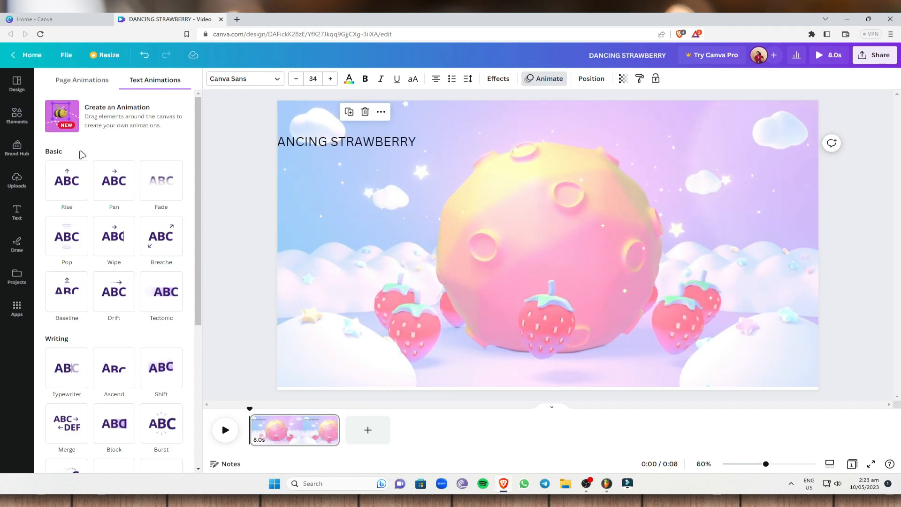
scroll(120, 281, "down", 3)
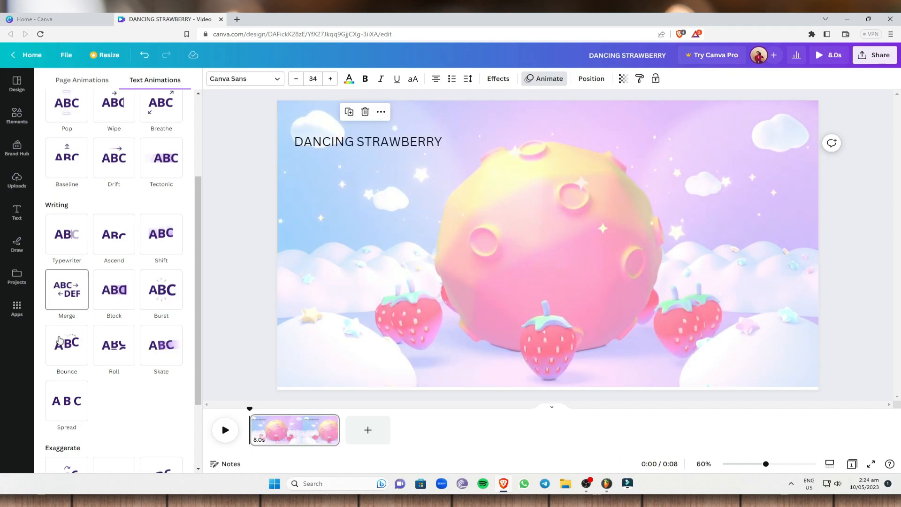
scroll(158, 326, "down", 2)
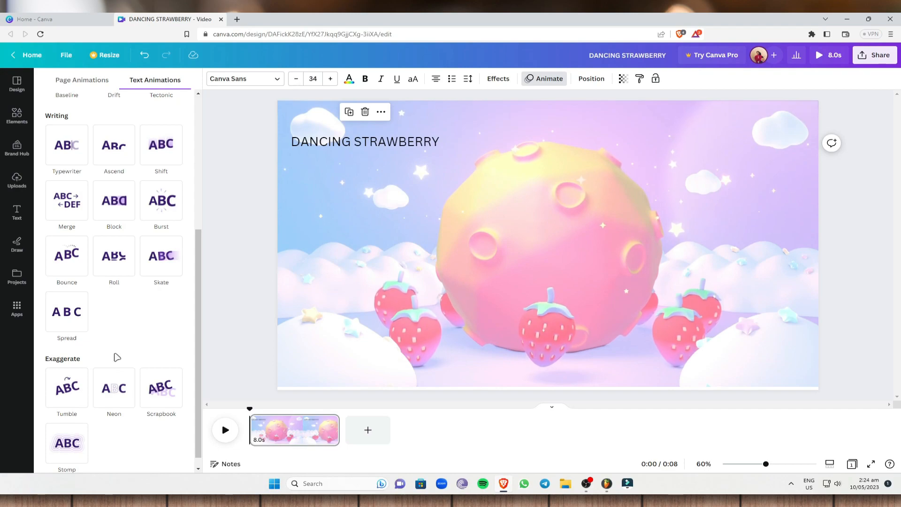
scroll(140, 331, "down", 1)
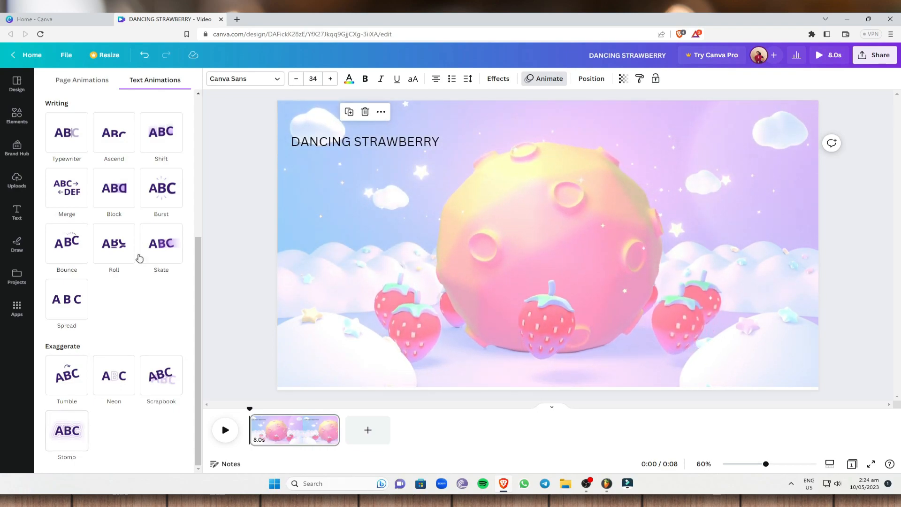
scroll(150, 253, "up", 5)
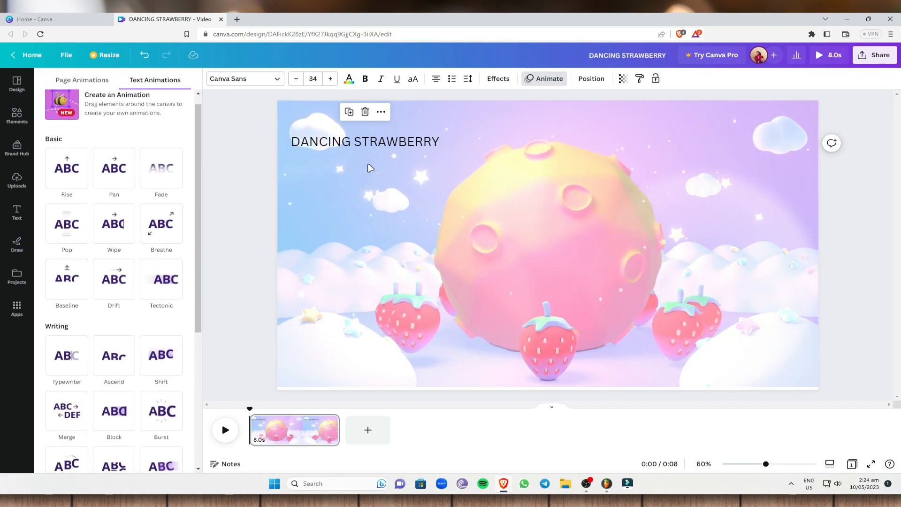
left_click(75, 174)
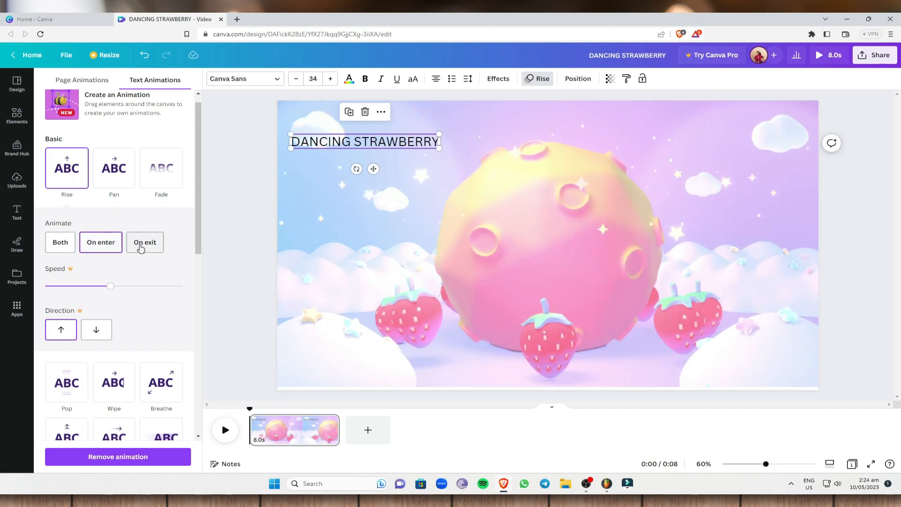
- Try to lower the speed of the title's Rise animation
scroll(150, 288, "down", 2)
scroll(87, 263, "up", 2)
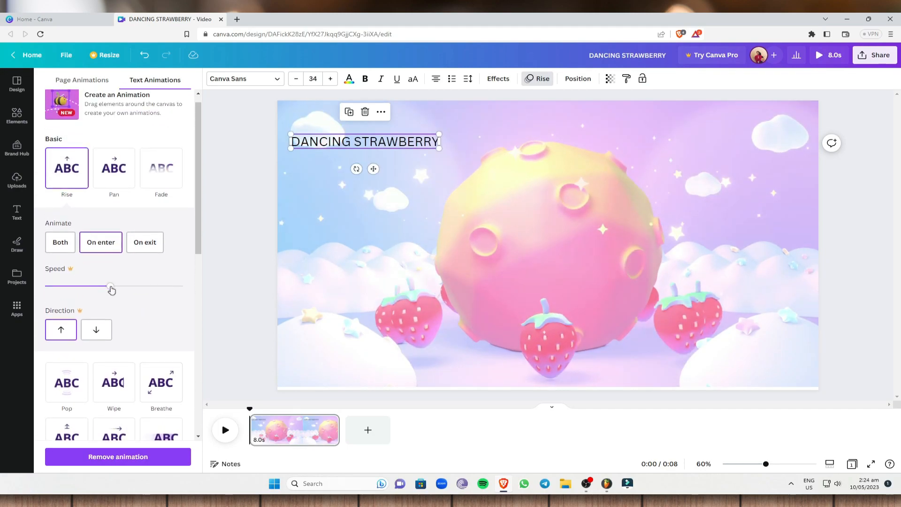
left_click(71, 289)
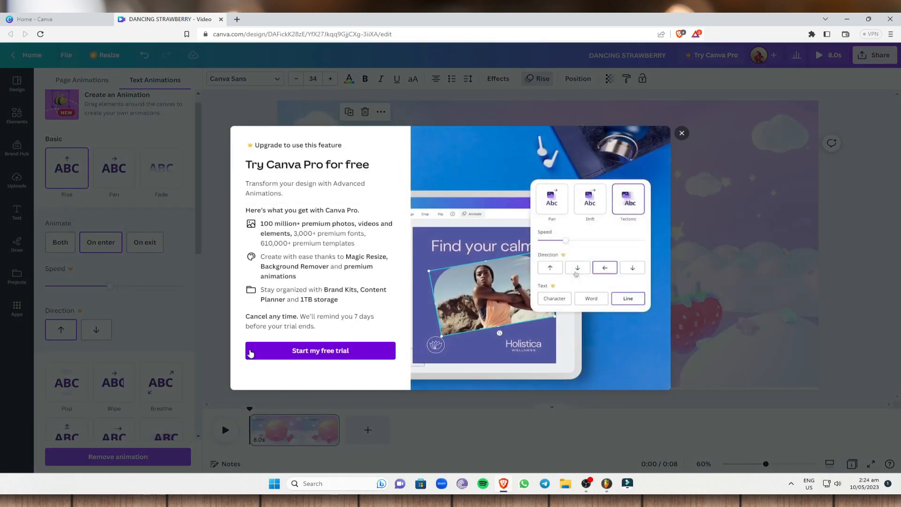
left_click(682, 133)
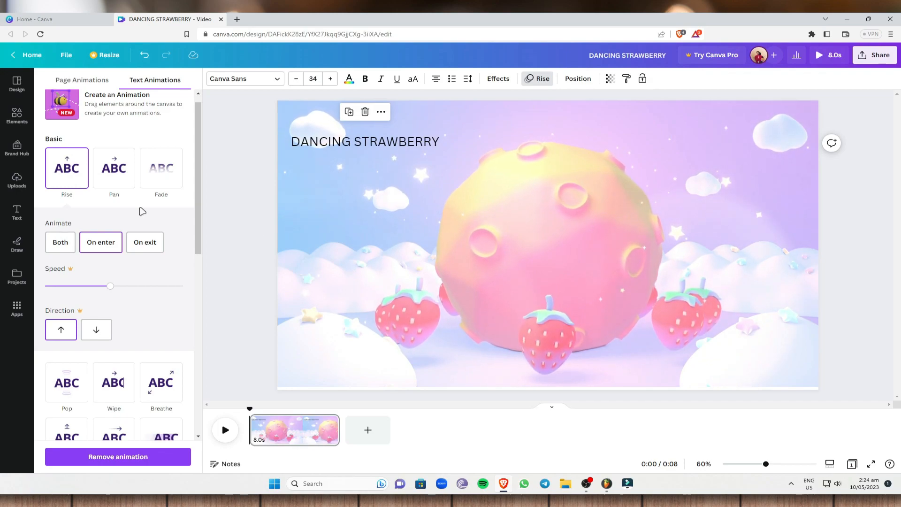
scroll(138, 202, "up", 1)
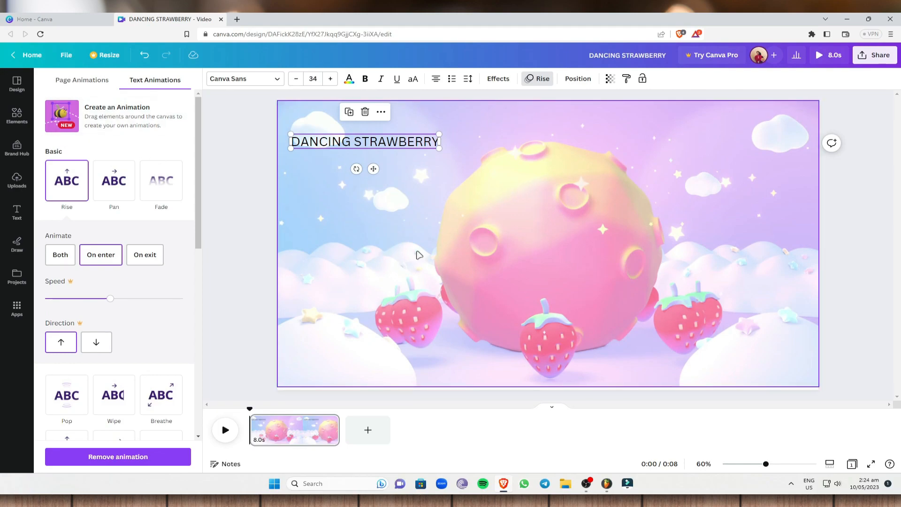
- Examine the photo animations and page animations offered for the strawberry clip
left_click(451, 326)
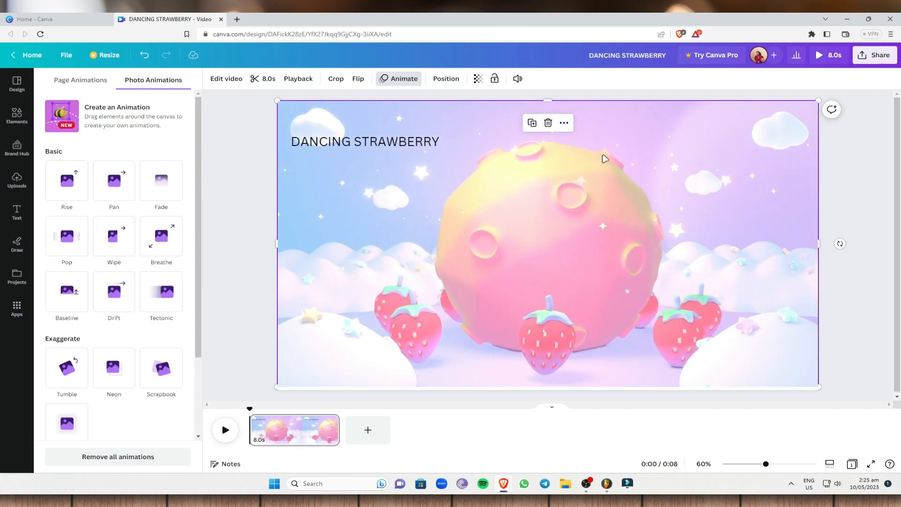
left_click(396, 80)
left_click(397, 80)
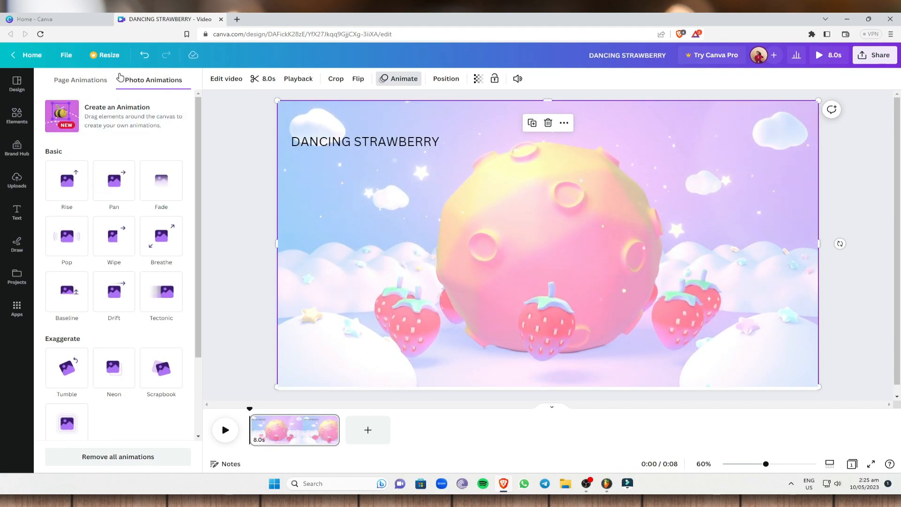
left_click(96, 80)
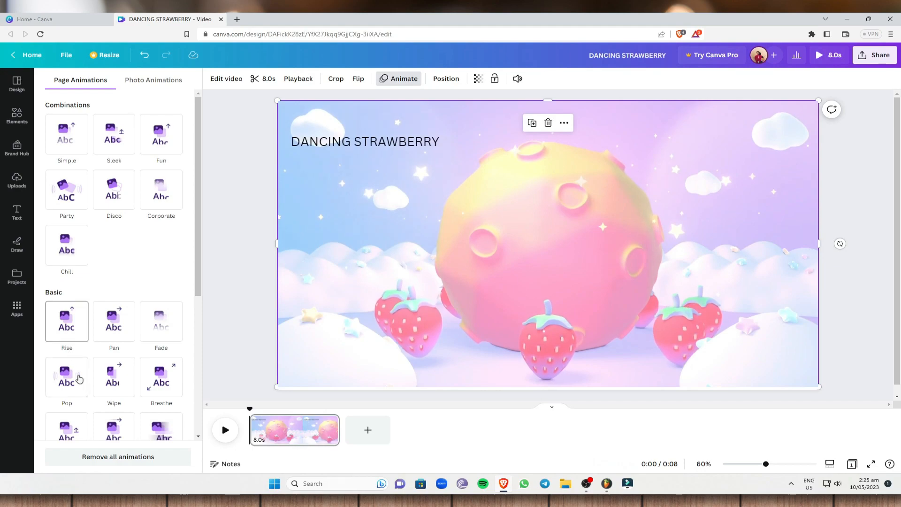
scroll(136, 356, "down", 5)
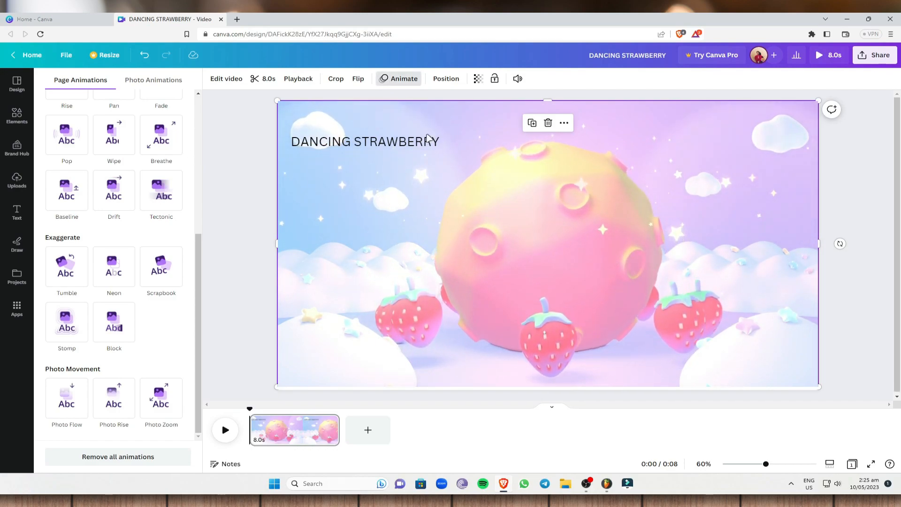
- Delete the strawberry clip and the "DANCING STRAWBERRY" title from the page
mouse_move(615, 164)
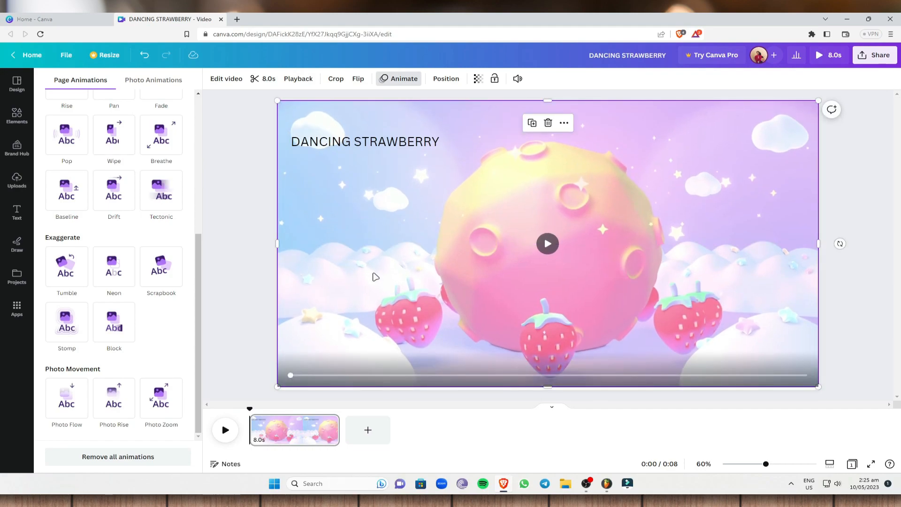
key("Delete")
left_click(369, 147)
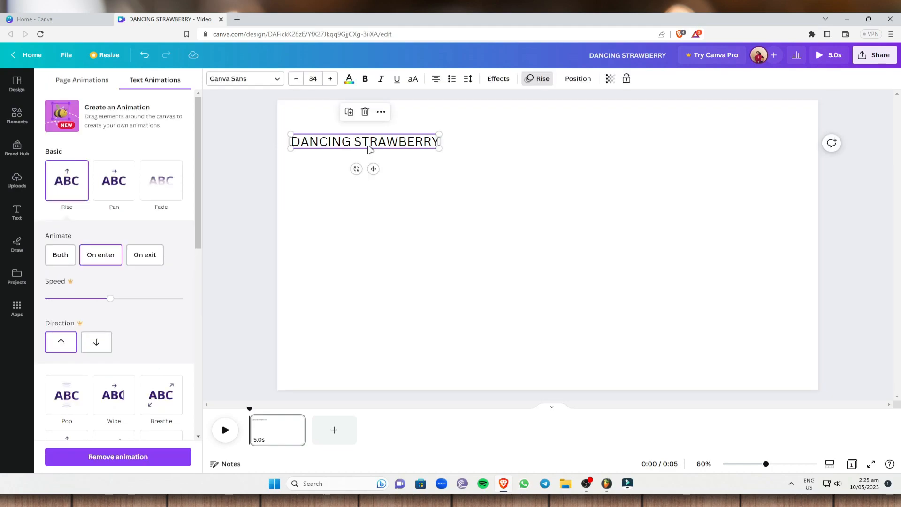
key("Delete")
- Search the elements for "dancing" and limit the results to graphics
left_click(12, 117)
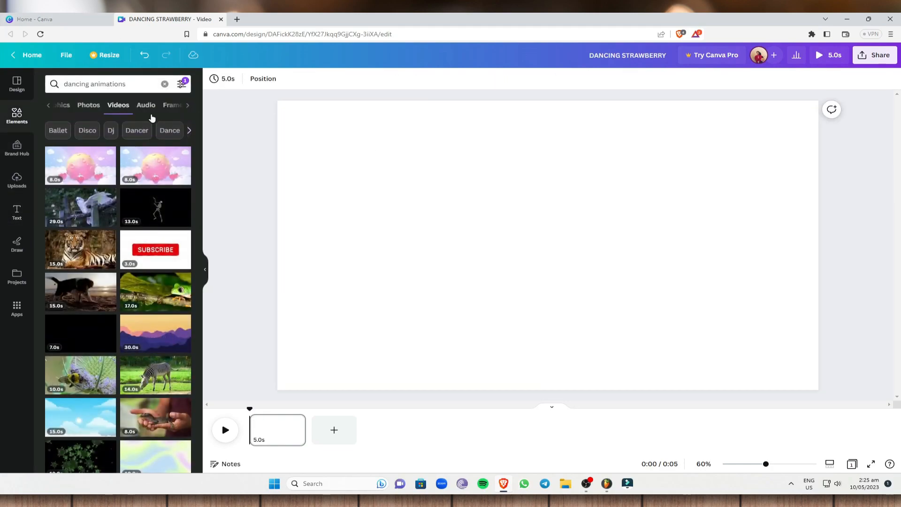
left_click_drag(158, 90, 84, 82)
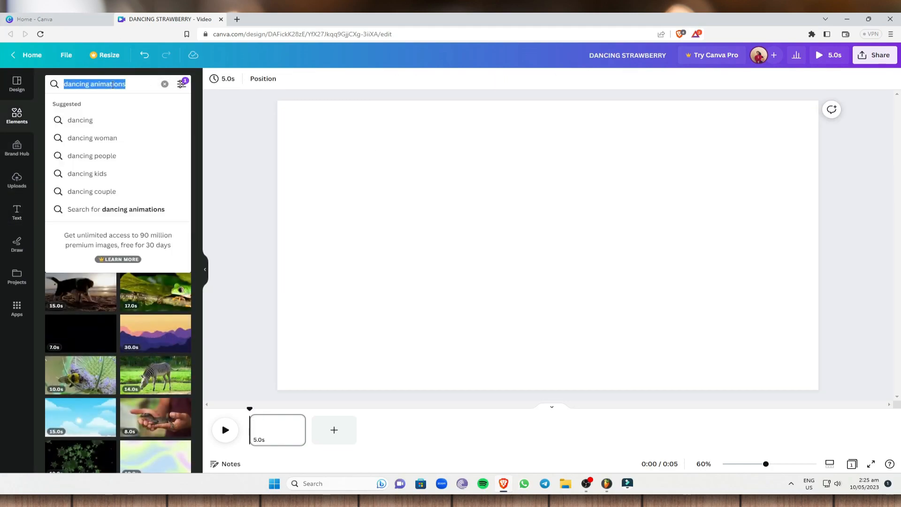
type("DAN")
key("BackSpace")
type("dancing")
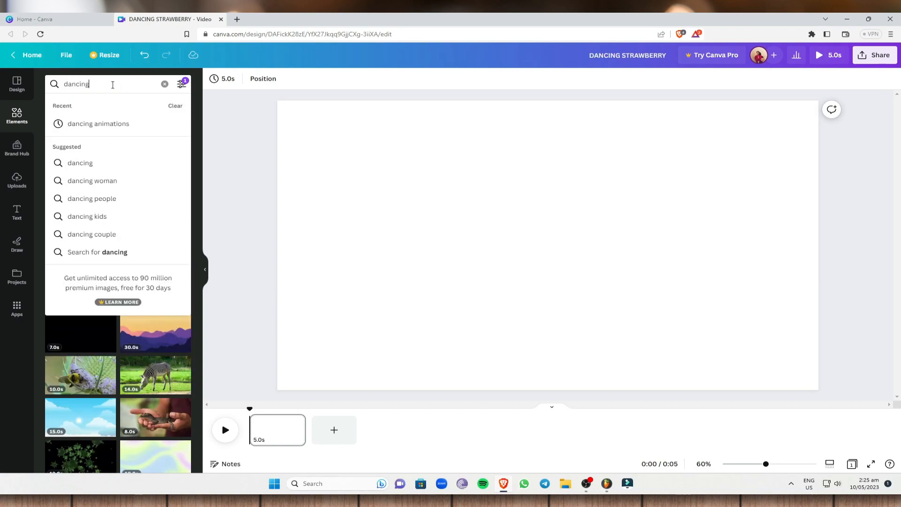
key("Return")
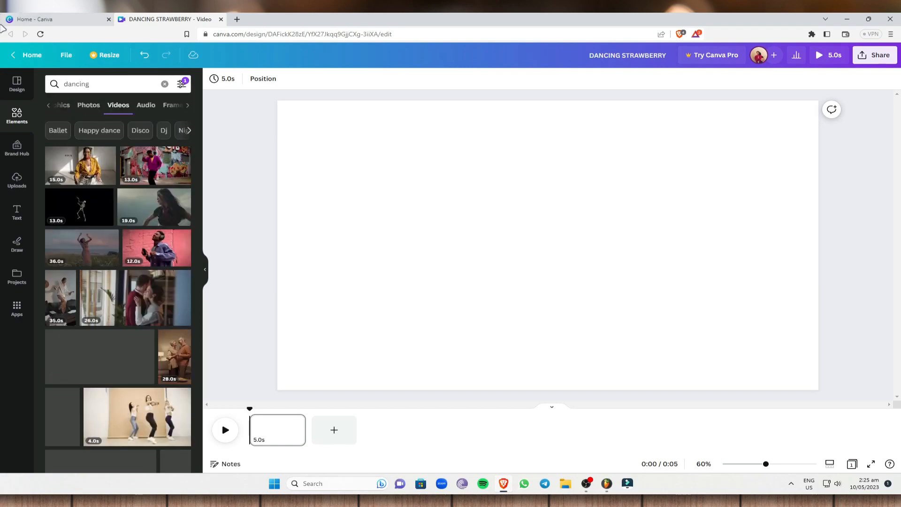
left_click(82, 107)
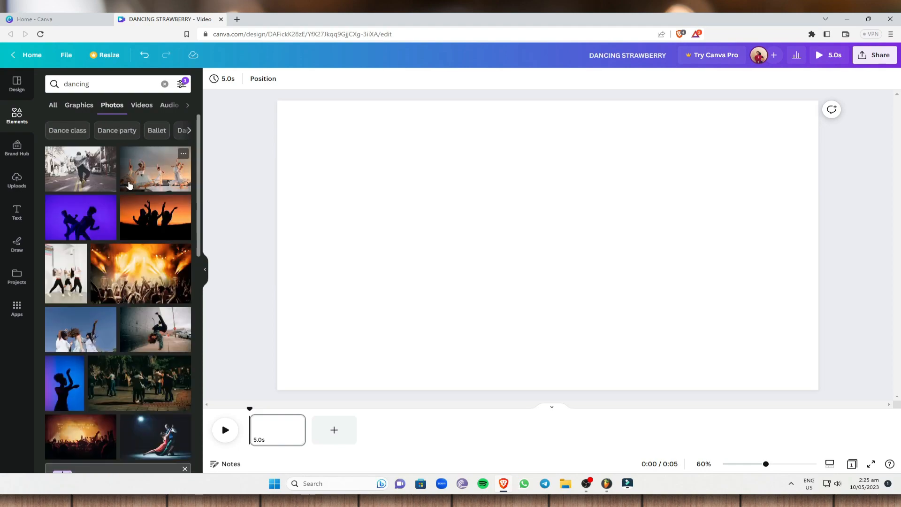
left_click(88, 107)
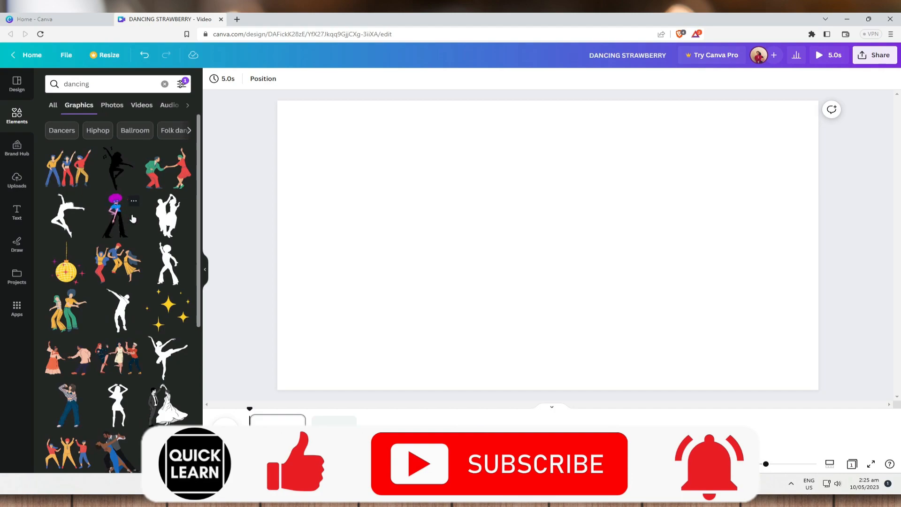
- Add the animated dancer with purple hair and black trousers and move it to the left half of the page
left_click(121, 219)
left_click_drag(518, 255, 357, 257)
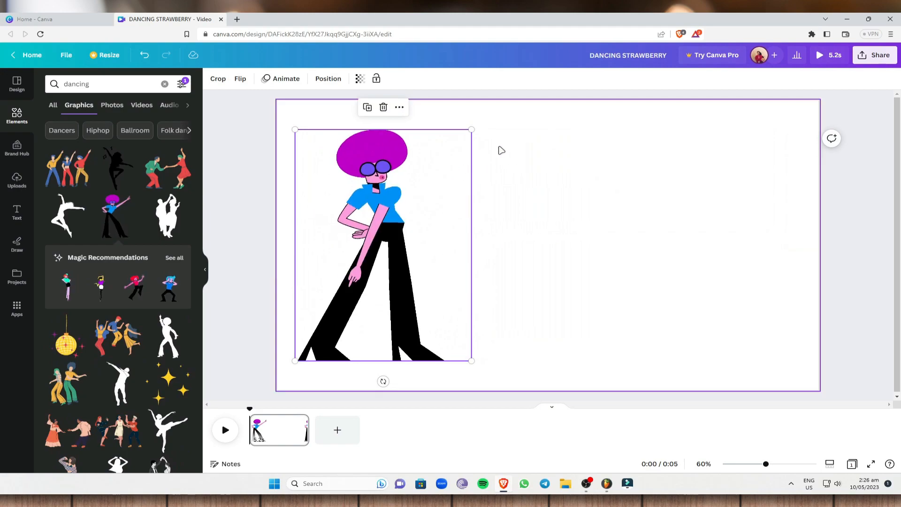
- Set the page background to the solid medium purple from the default colors
left_click(750, 125)
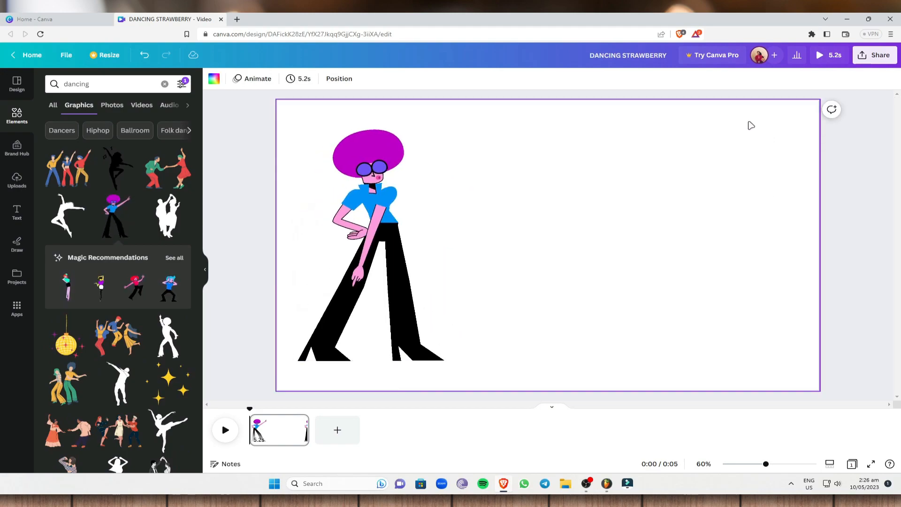
left_click(214, 80)
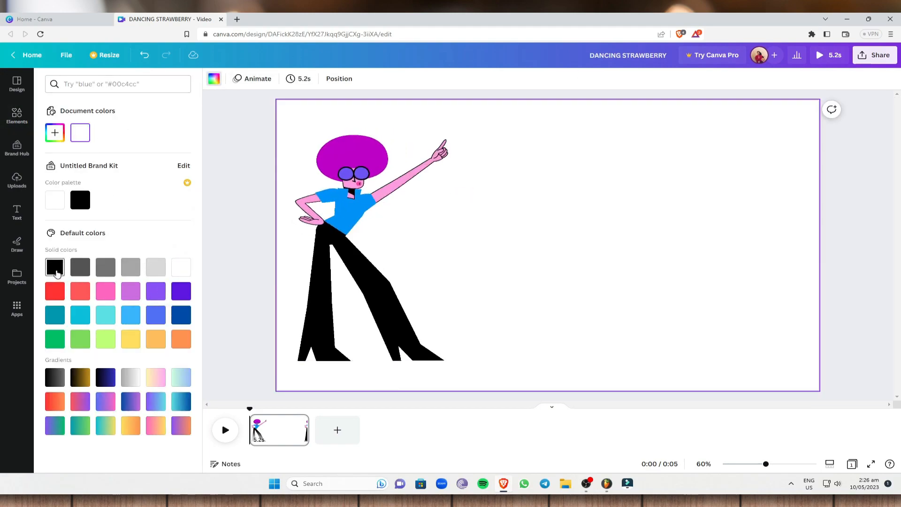
left_click(128, 291)
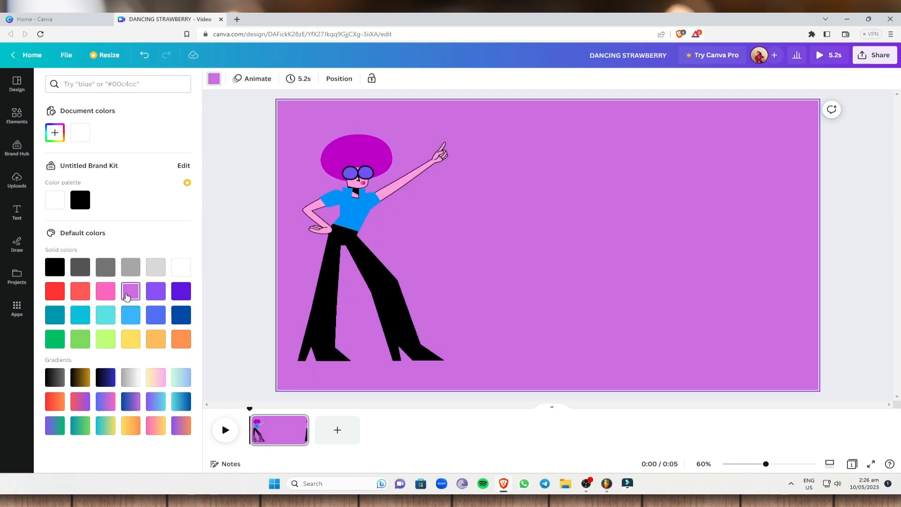
left_click(156, 290)
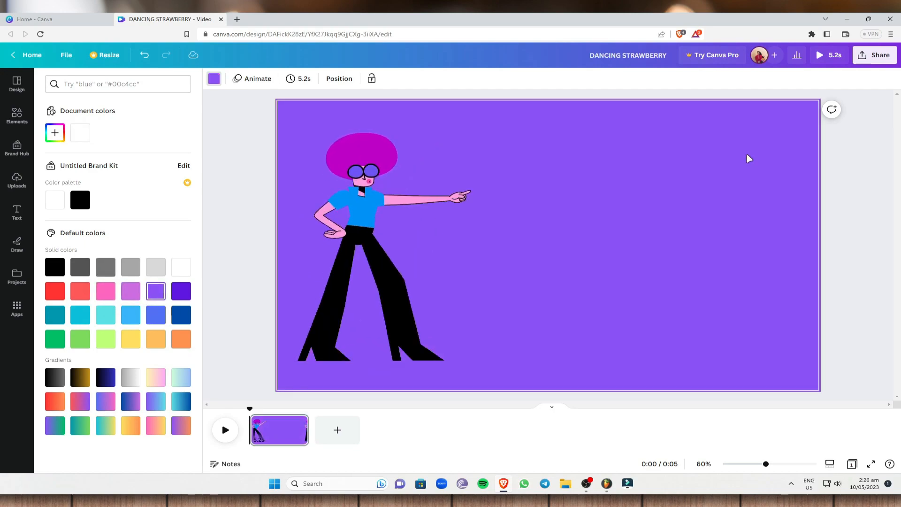
left_click(878, 104)
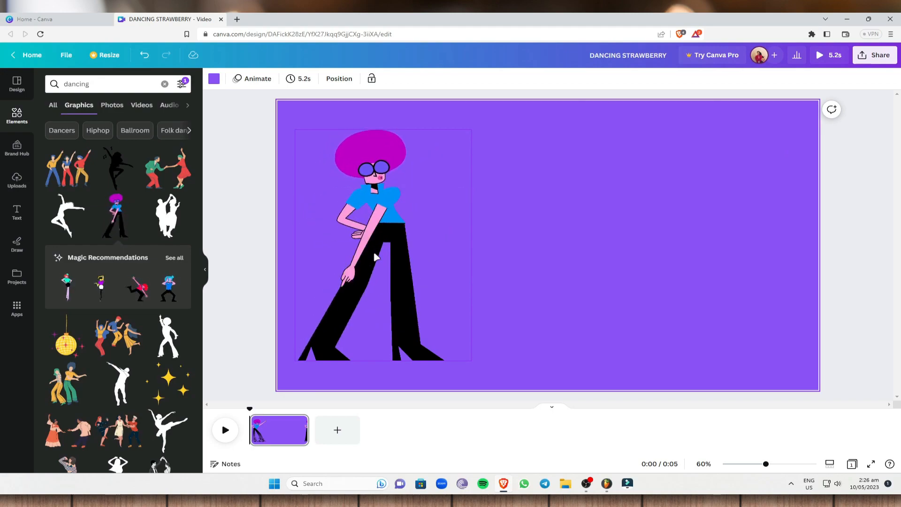
- Replace the purple-haired dancer with the graphic of the dancing woman in a plaid shirt, placed on the page's left side
left_click(372, 219)
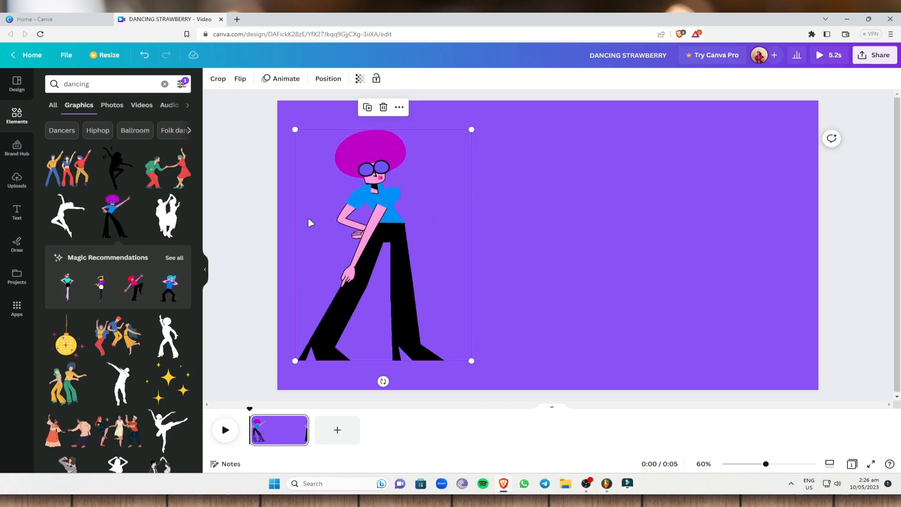
key("Delete")
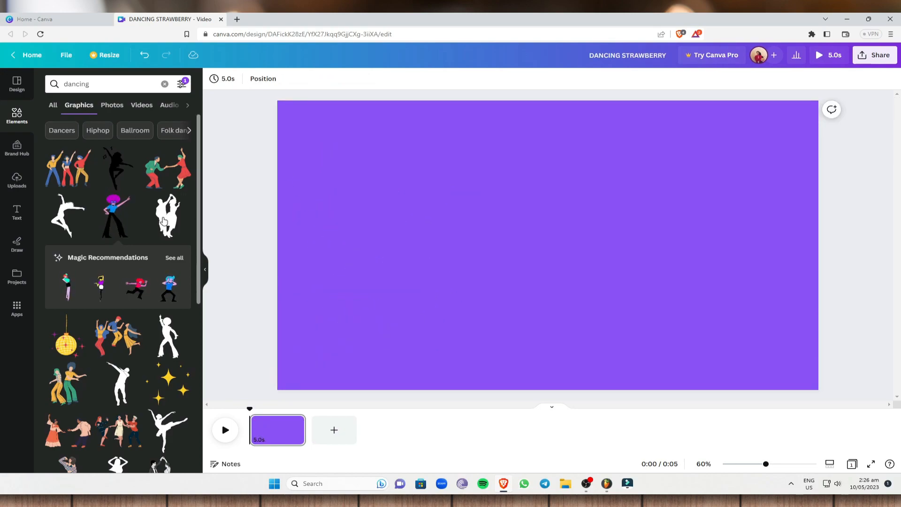
scroll(109, 395, "down", 1)
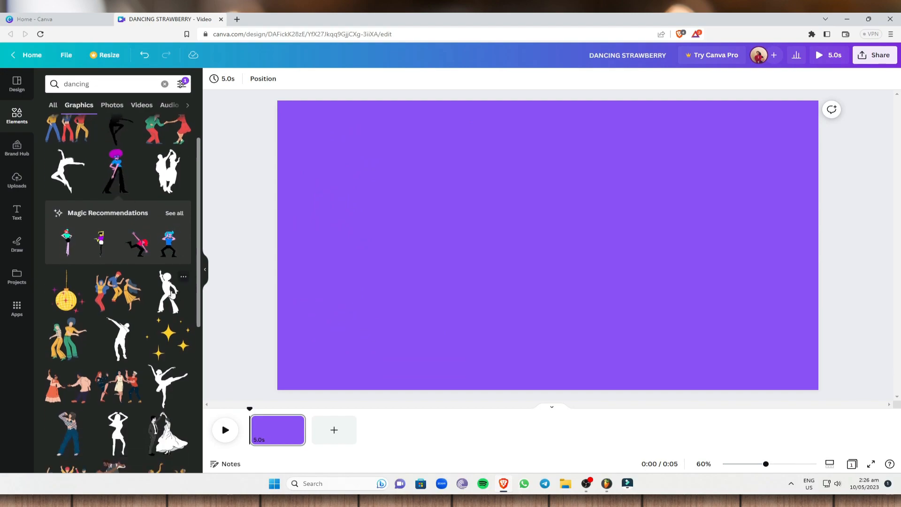
scroll(109, 396, "down", 2)
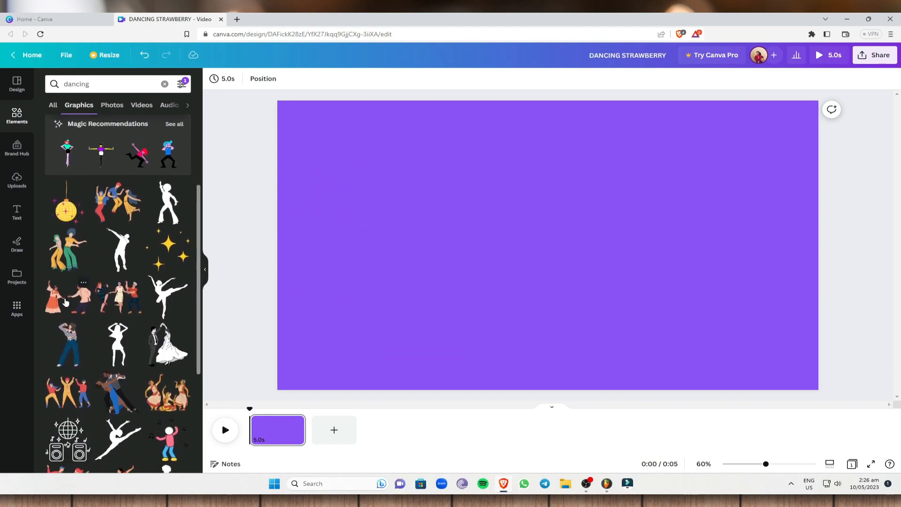
left_click_drag(541, 241, 359, 193)
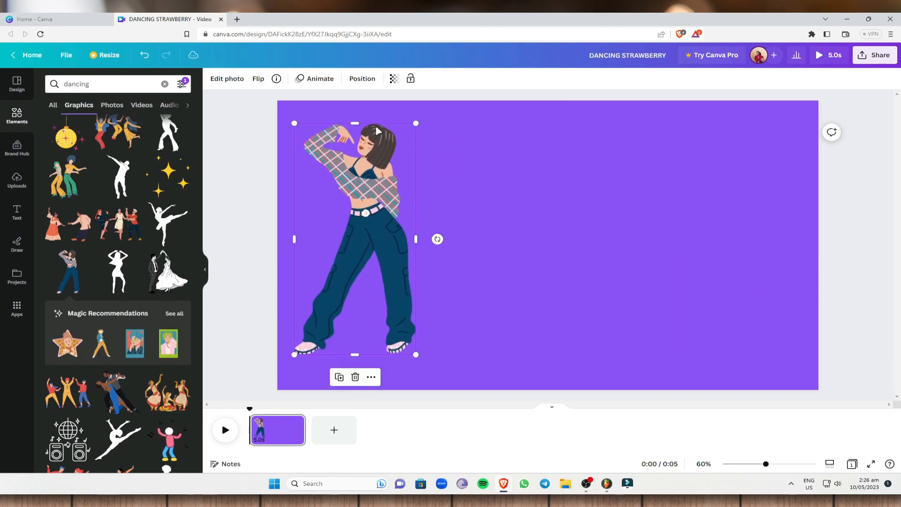
- Apply the Tumble photo animation to the dancing woman, set it to play on exit, and preview the video
left_click(319, 78)
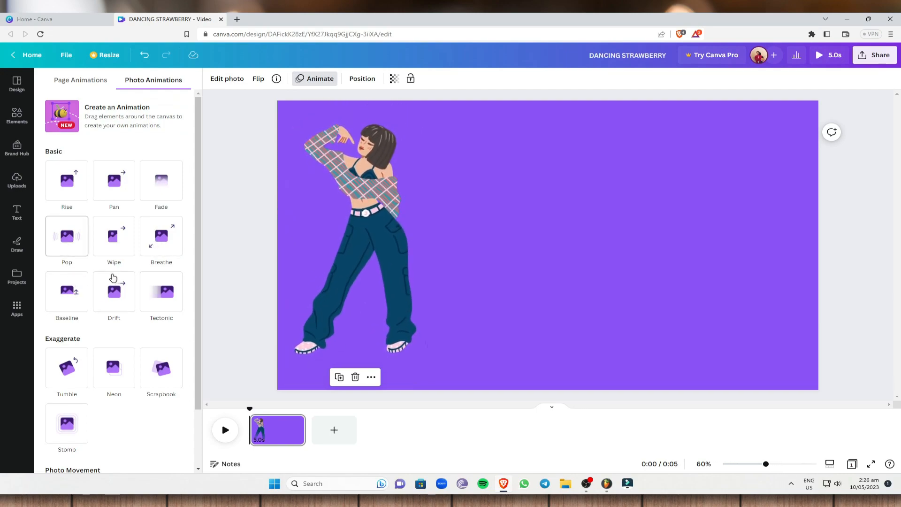
scroll(125, 290, "down", 2)
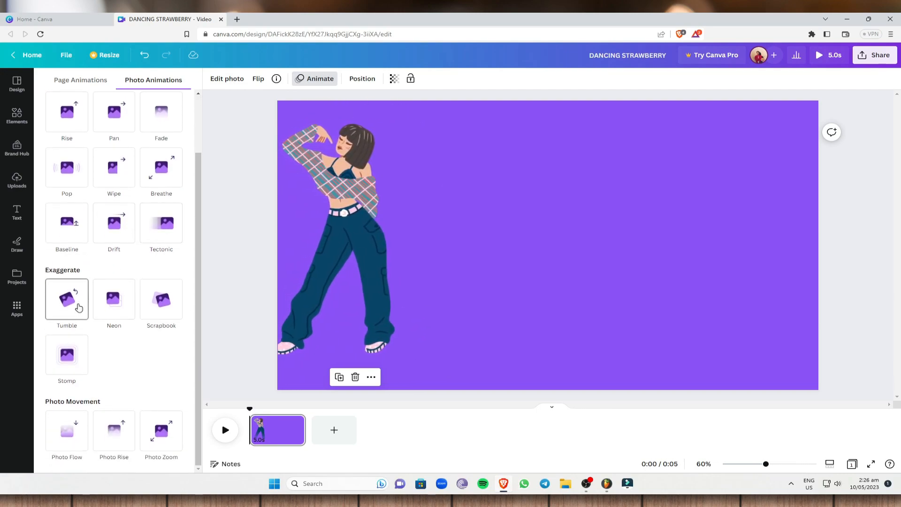
left_click(78, 307)
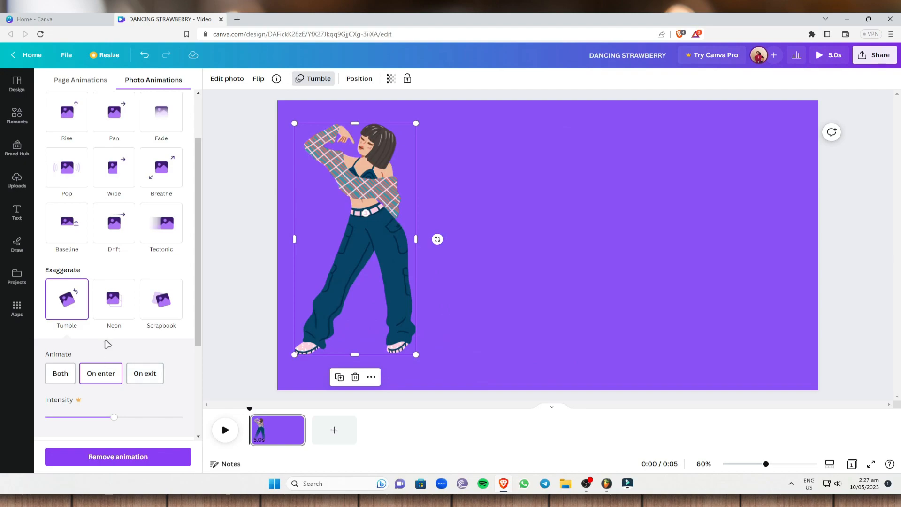
left_click(151, 381)
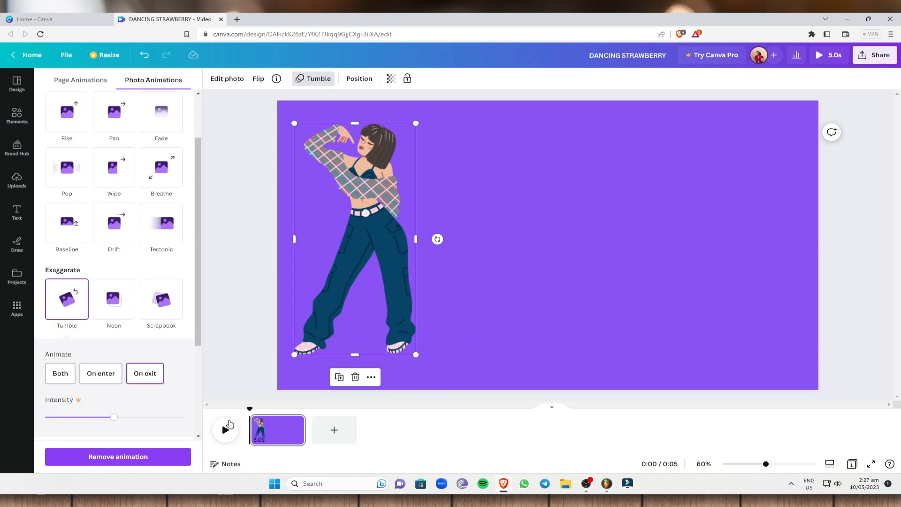
left_click(225, 429)
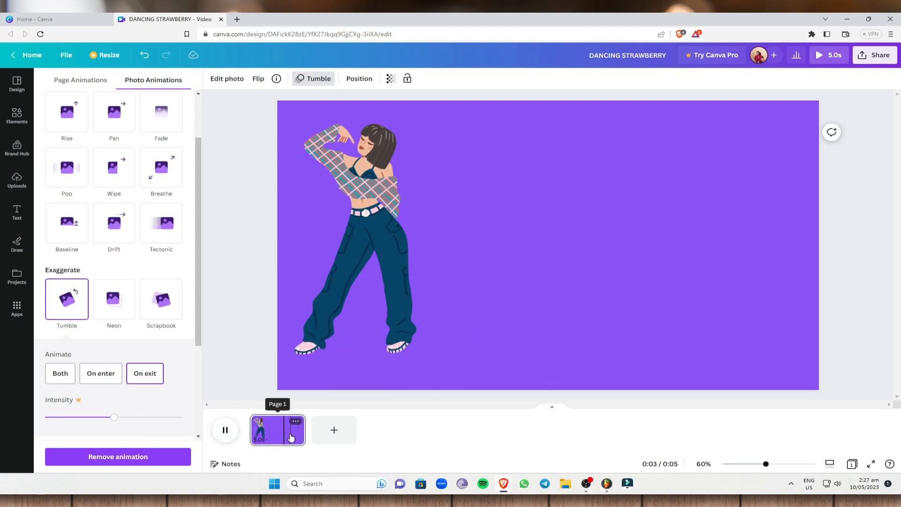
left_click(226, 429)
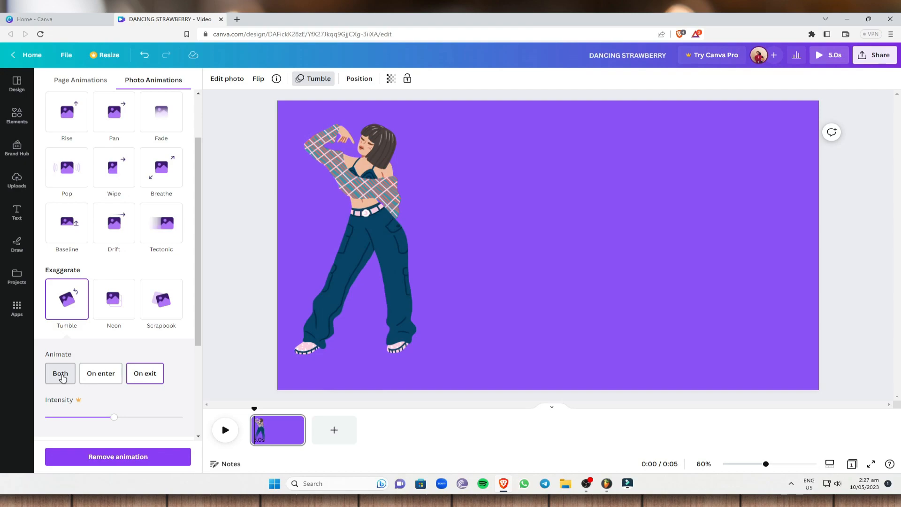
- Set the dancer's Tumble animation to play both on enter and on exit, and preview it from the start
left_click(61, 374)
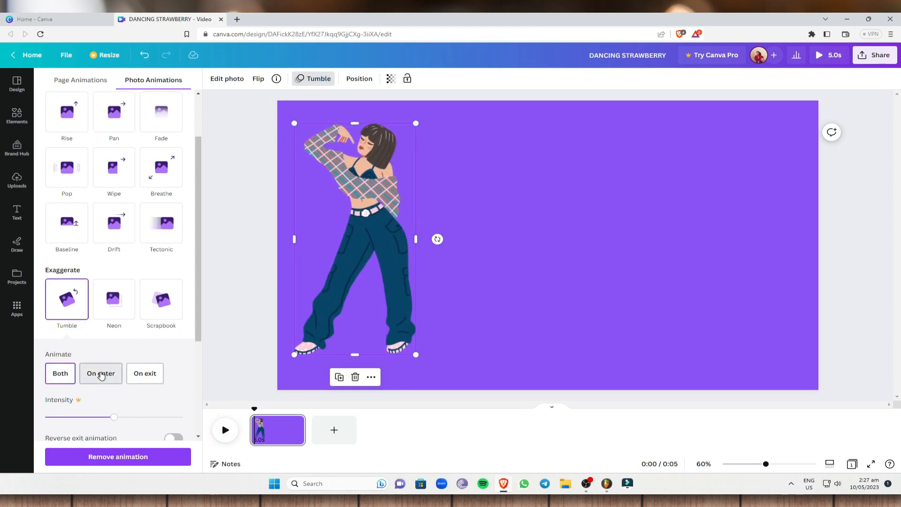
left_click(226, 426)
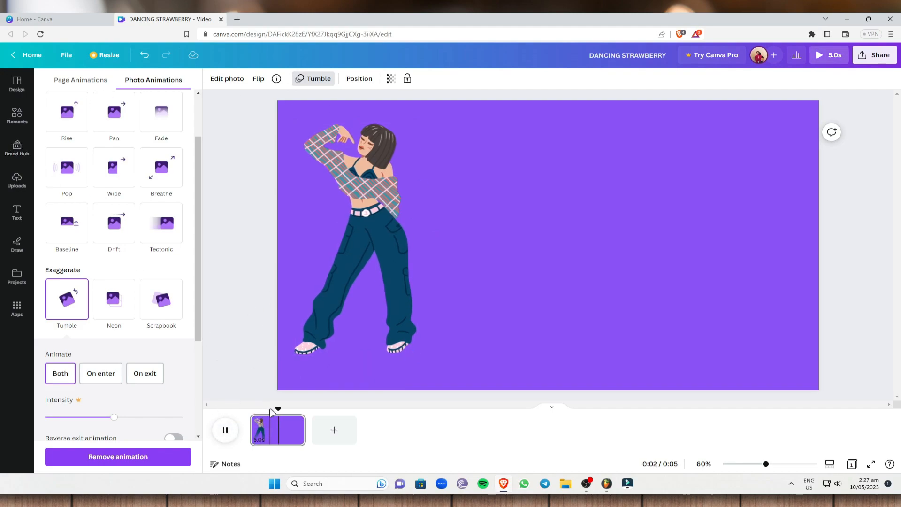
left_click_drag(281, 408, 249, 400)
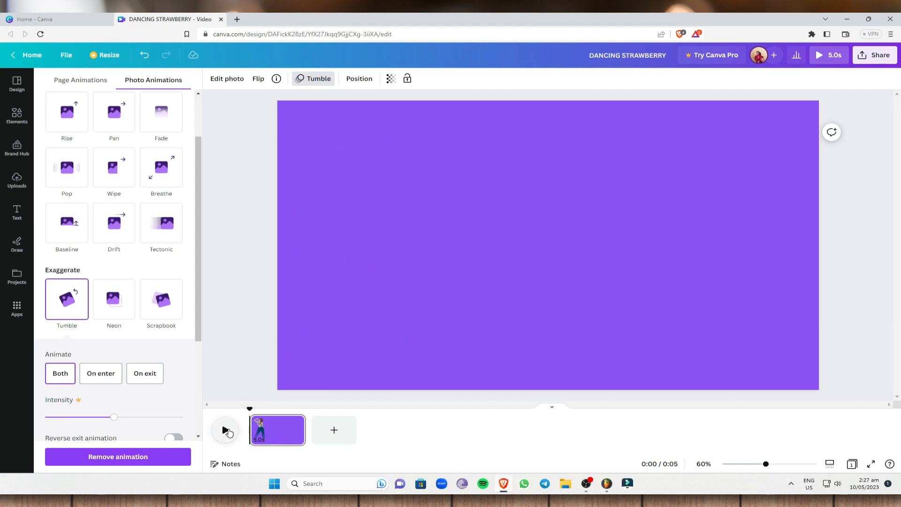
left_click(227, 432)
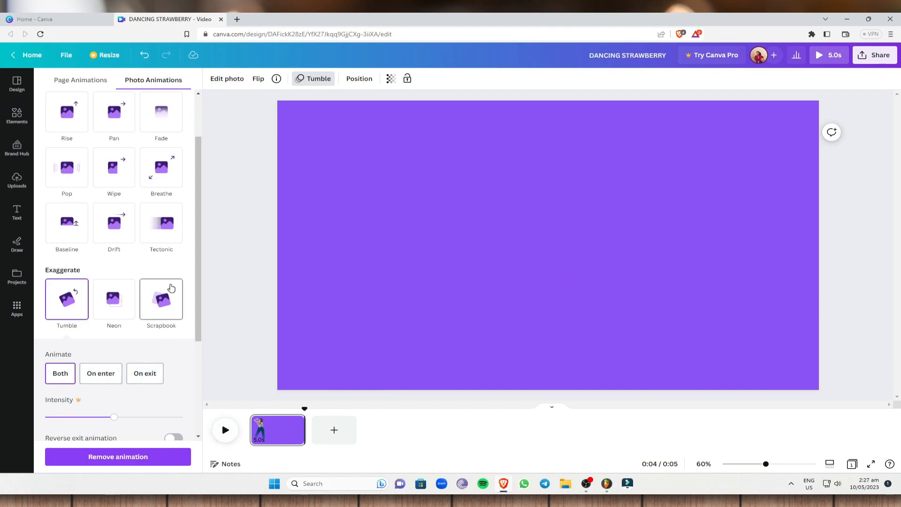
left_click(259, 424)
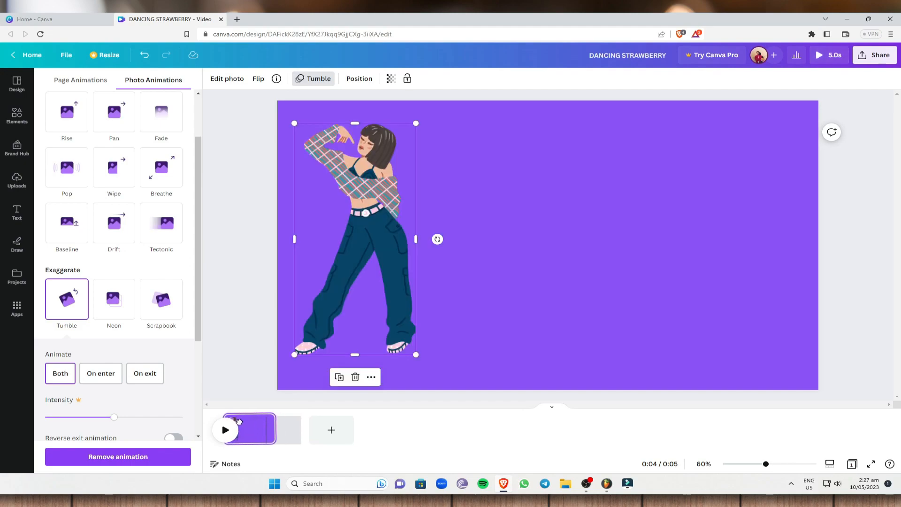
left_click(259, 423)
- Add the neon "Sparkle" font combination, change its wording to "Dancing girl", and place it to the right of the dancer
left_click(17, 212)
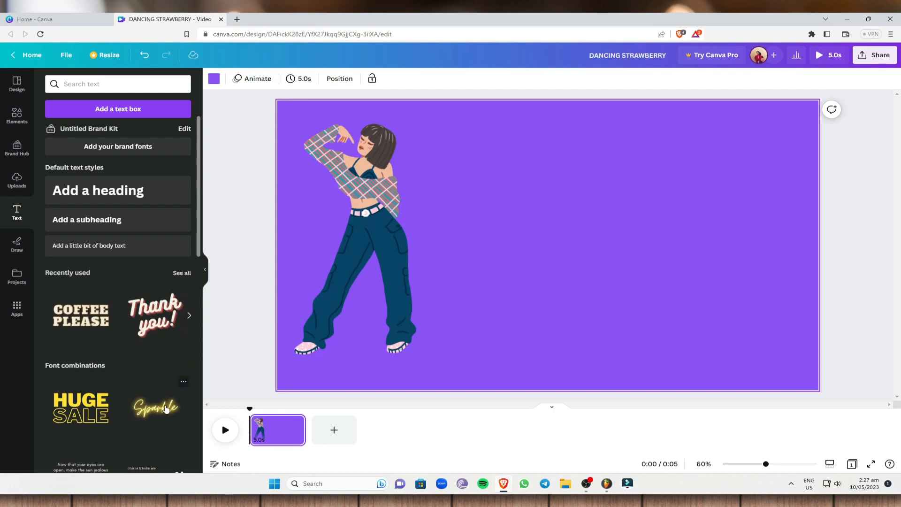
left_click(166, 410)
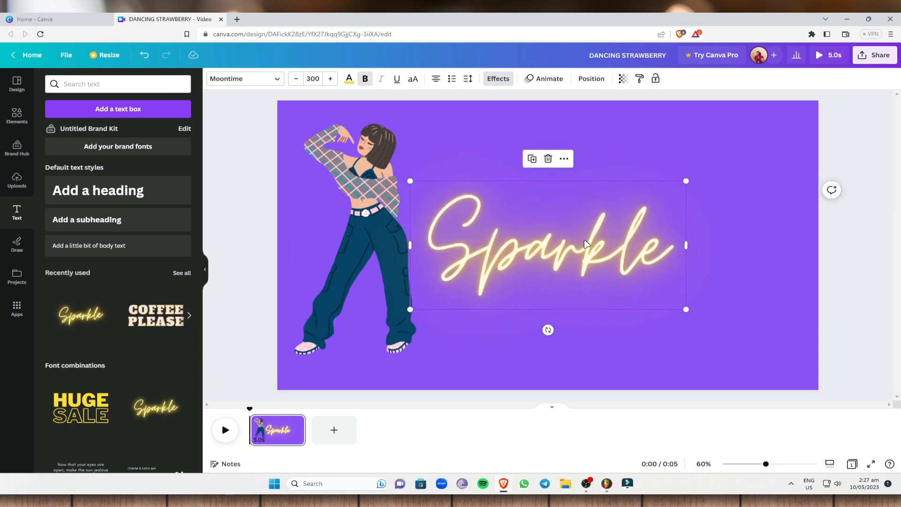
double_click(586, 243)
left_click_drag(668, 253, 444, 244)
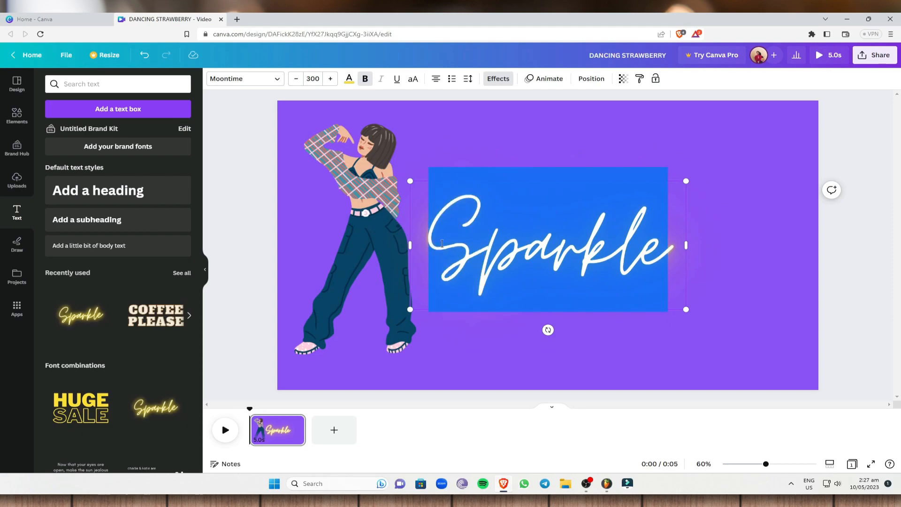
type("Dan")
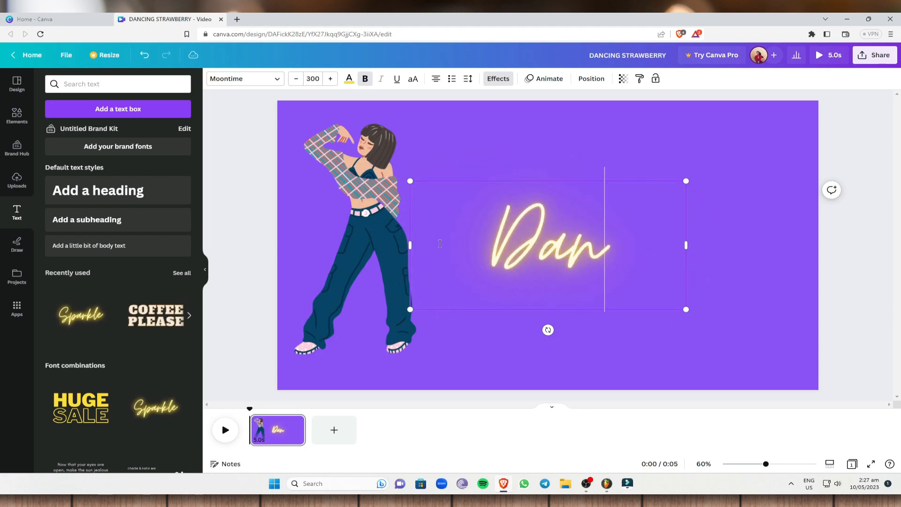
type("cing girl")
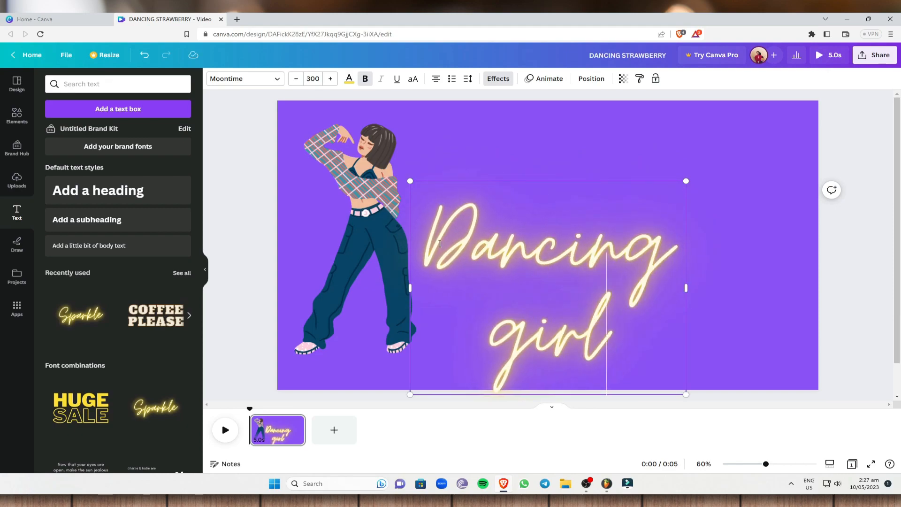
left_click(860, 277)
left_click_drag(588, 244, 629, 196)
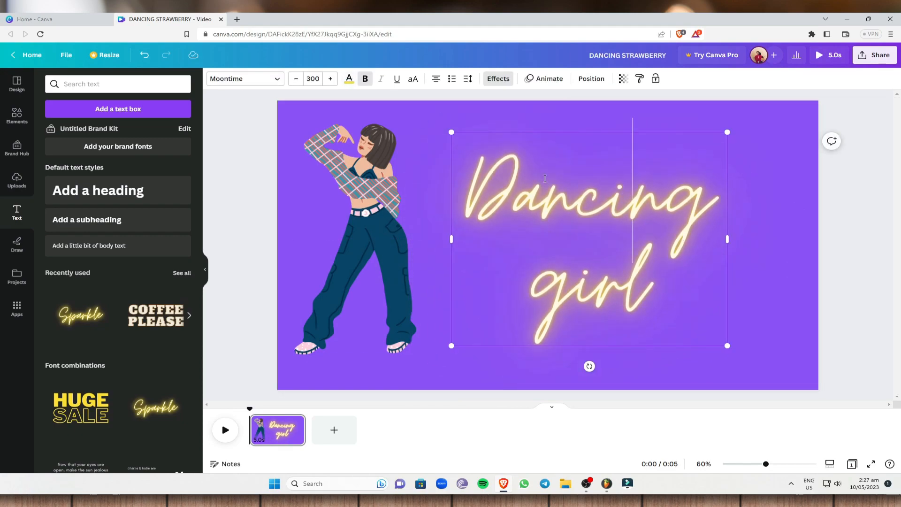
- Change the "Dancing girl" text color from yellow to the light pink from the photo colors, applied to all matching items
left_click(349, 80)
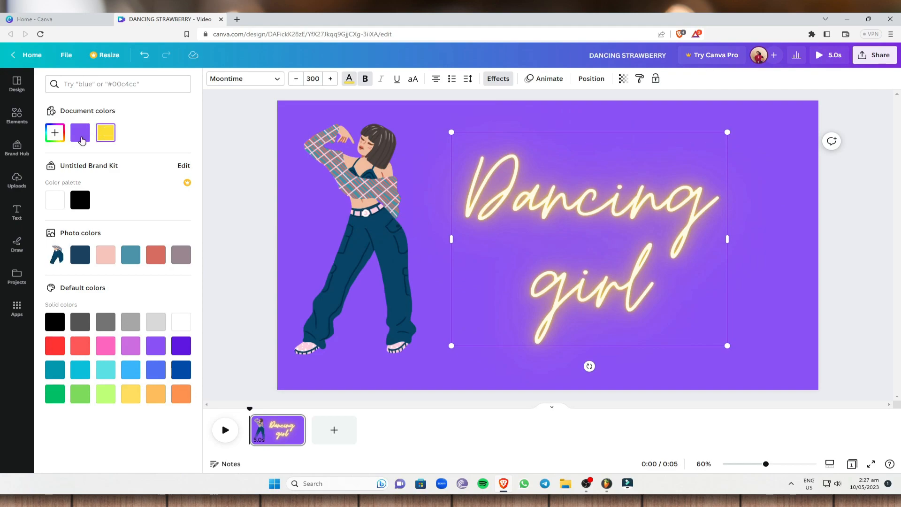
left_click(104, 260)
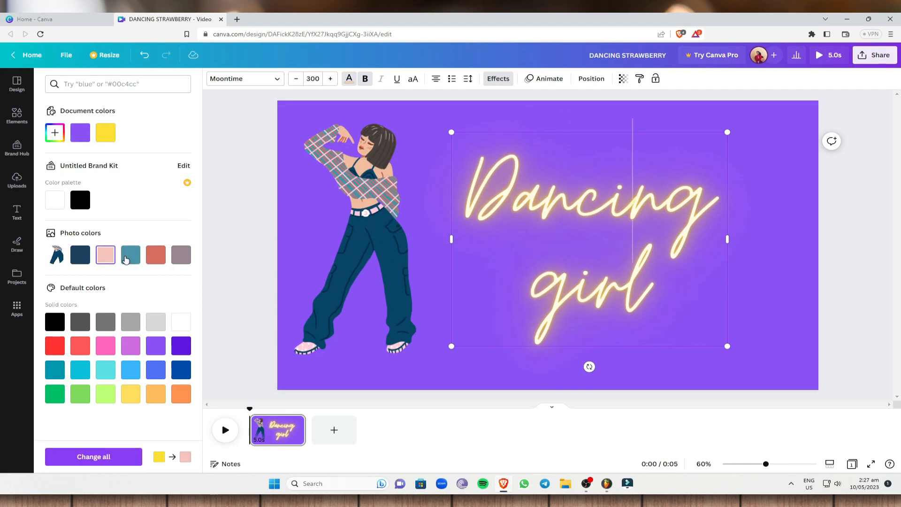
left_click(105, 458)
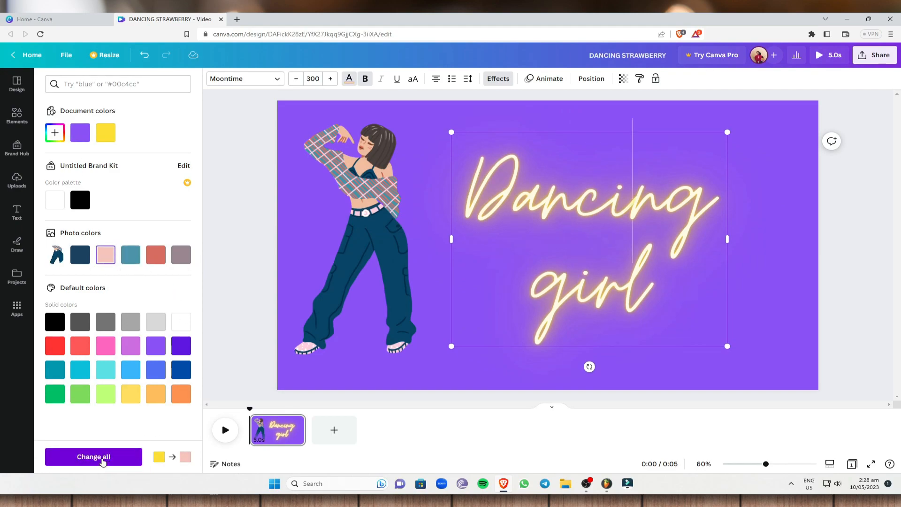
left_click(103, 459)
- Enlarge the "Dancing girl" text to about size 366 and move it up so it fits on the page
left_click_drag(727, 346, 801, 379)
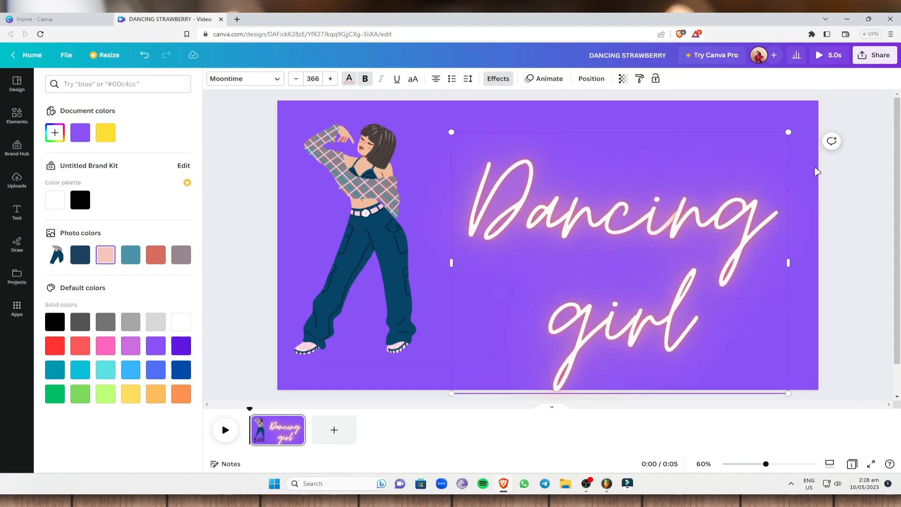
left_click(670, 211)
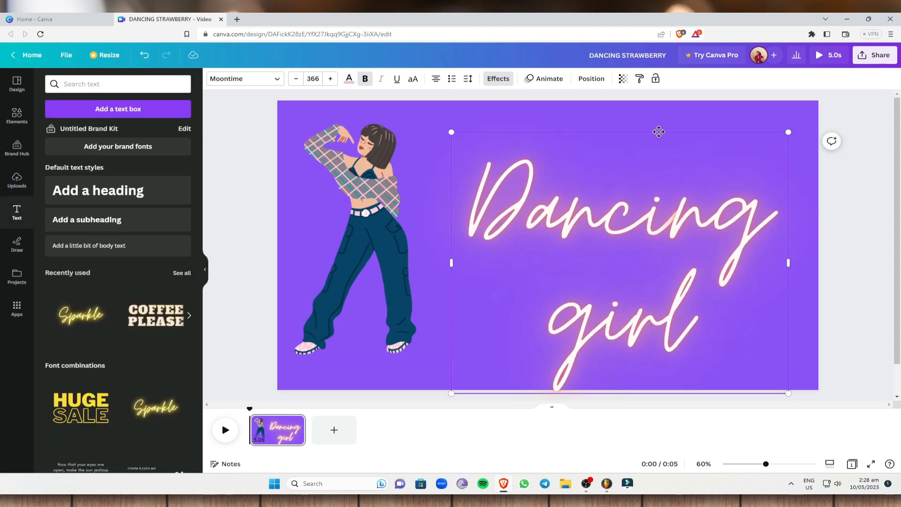
left_click_drag(659, 131, 660, 114)
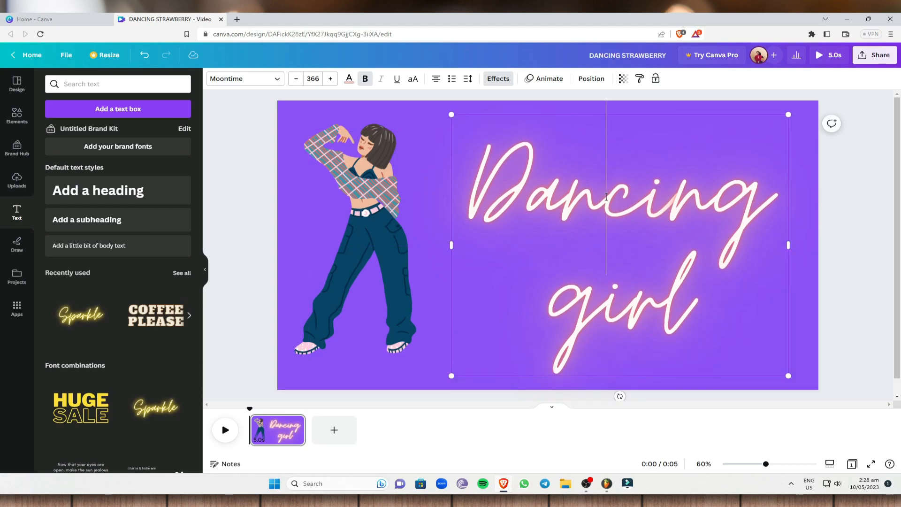
- Apply the Stomp text animation to the "Dancing girl" title and preview the video
left_click(554, 81)
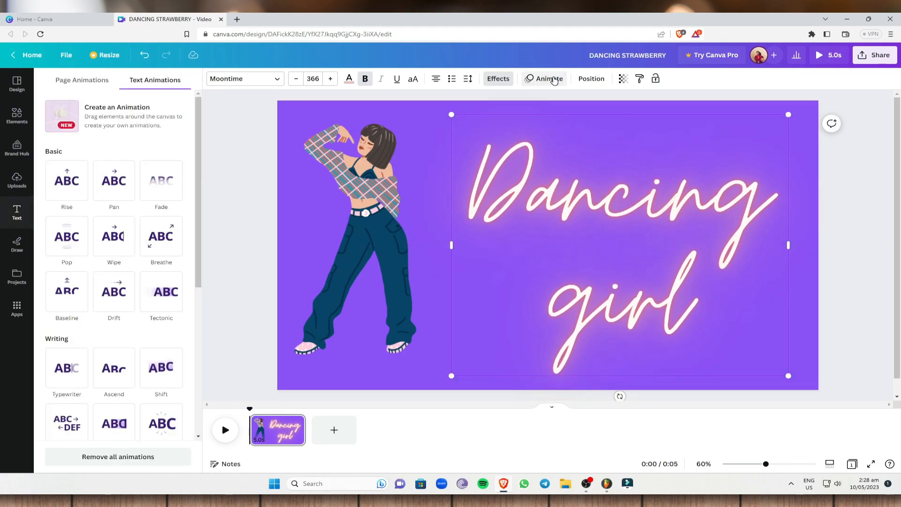
left_click(63, 182)
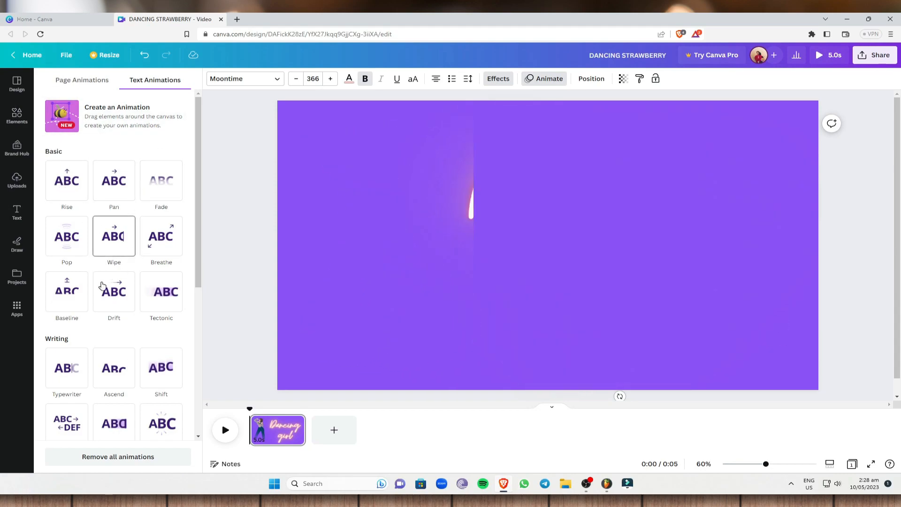
scroll(93, 304, "down", 3)
scroll(123, 352, "down", 3)
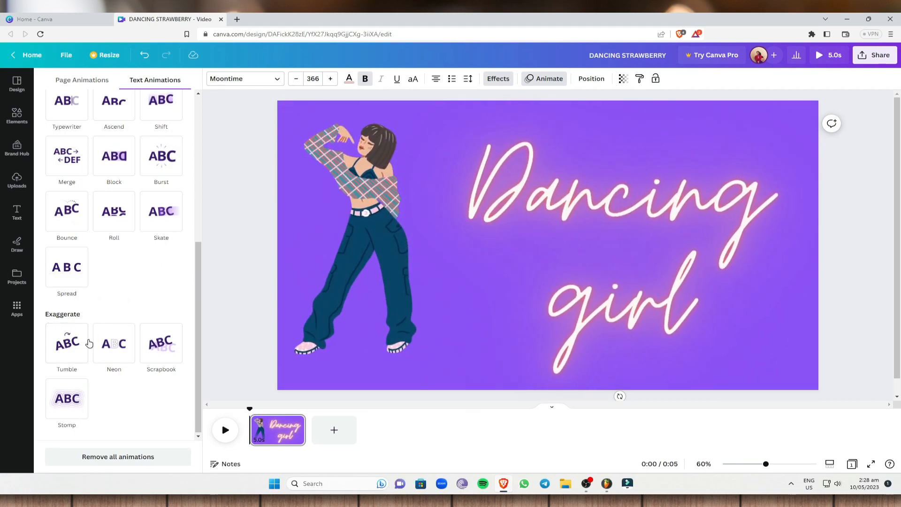
left_click(70, 396)
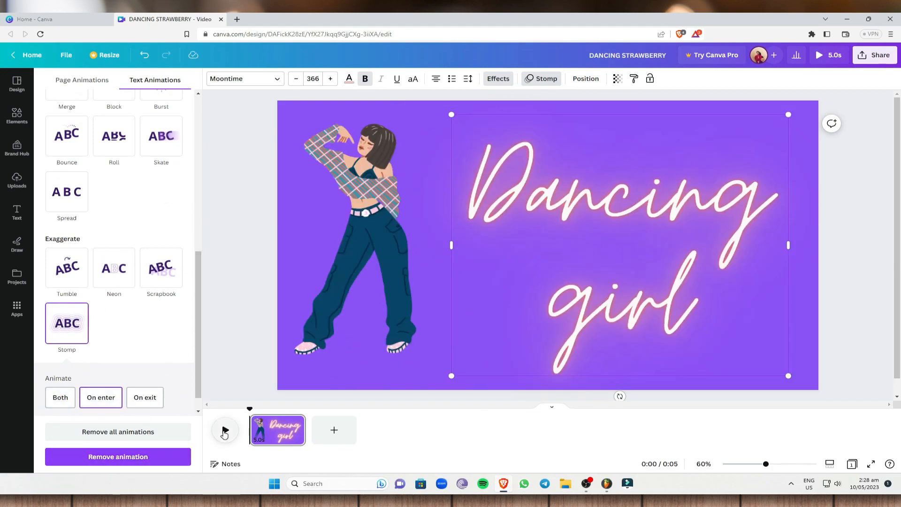
left_click(225, 431)
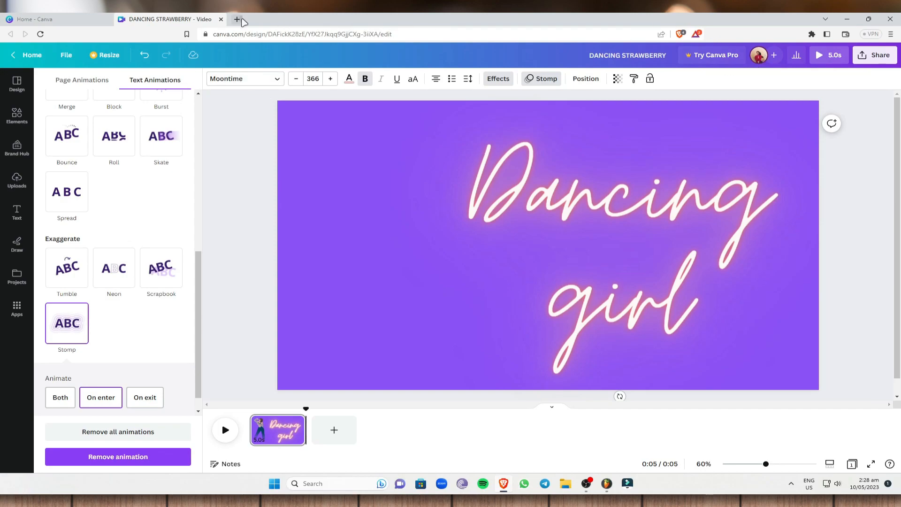
- Open the Canva home page in a new browser tab and switch from the personal account to the other listed team
left_click(237, 19)
left_click(271, 50)
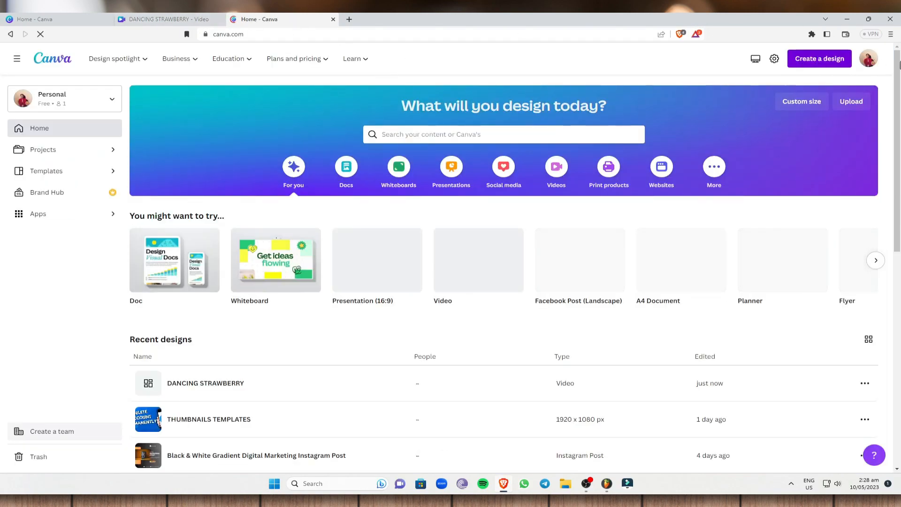
left_click(868, 58)
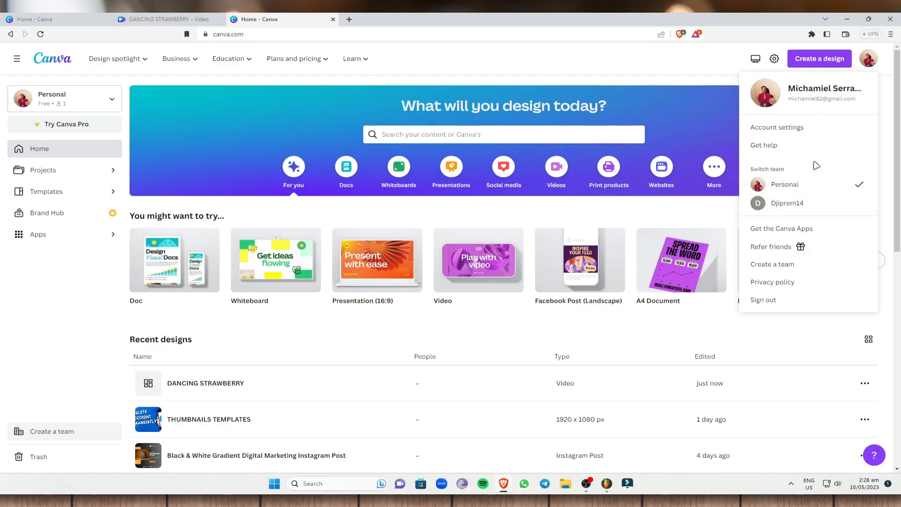
left_click(793, 202)
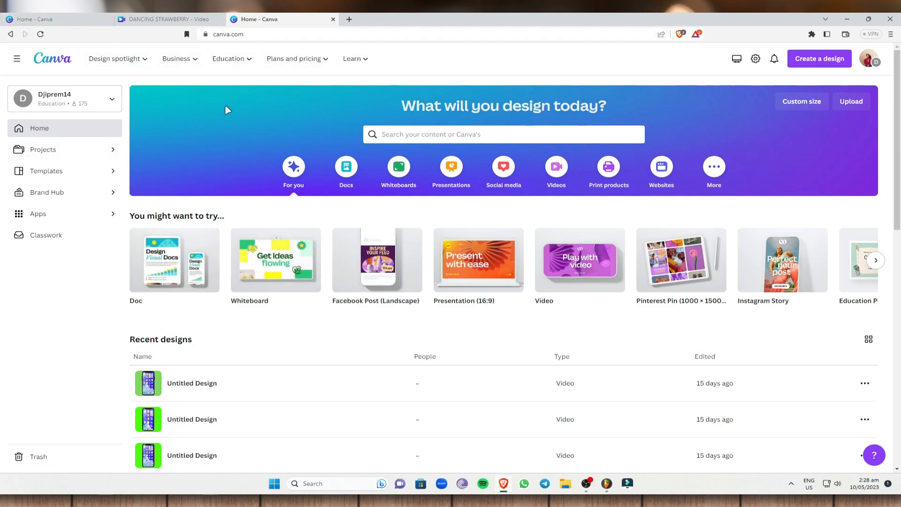
- Create a new Presentation (16:9) design and search the video elements for "dancing"
left_click(814, 58)
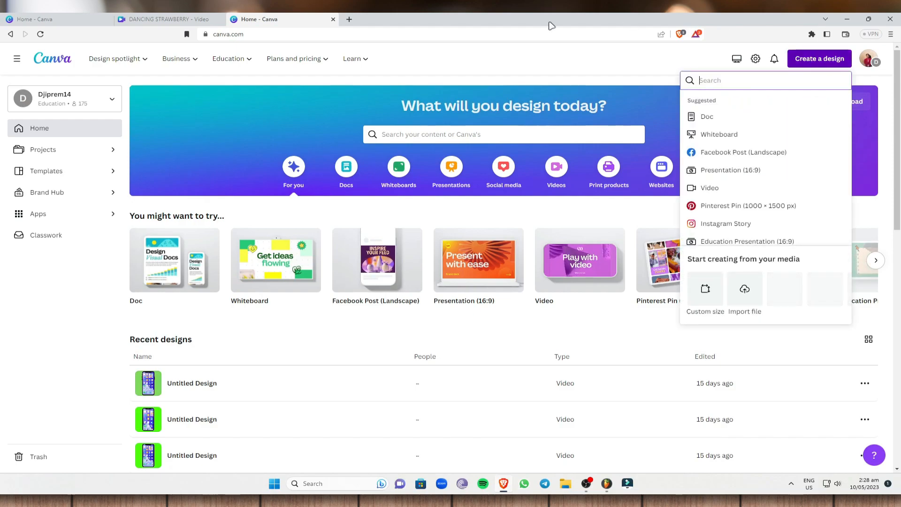
left_click(754, 170)
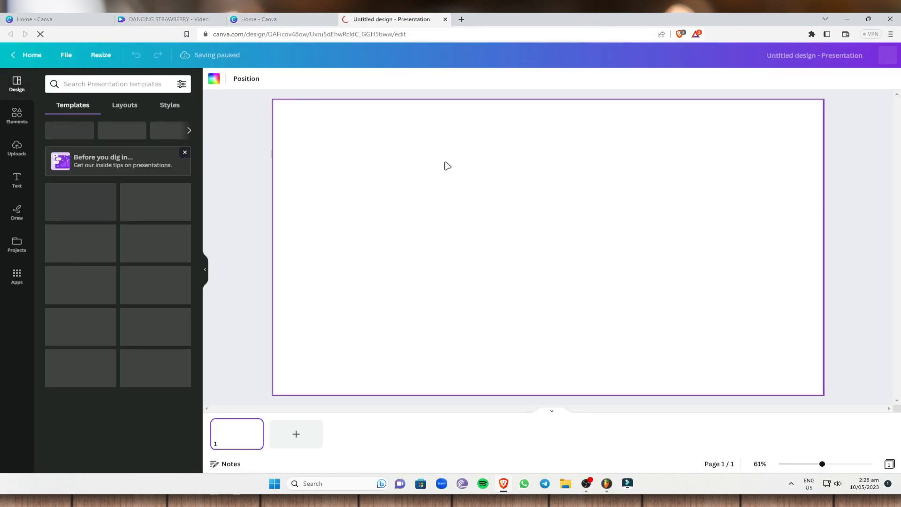
left_click(17, 117)
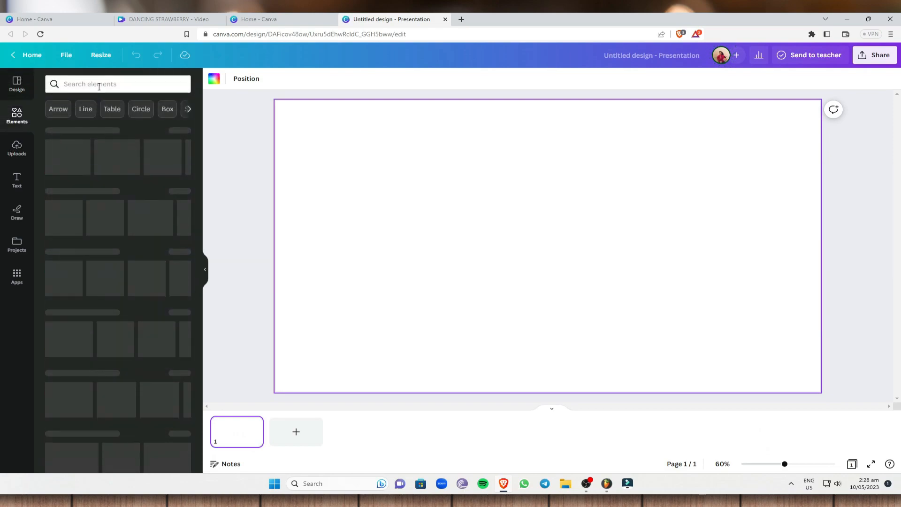
type("dancing")
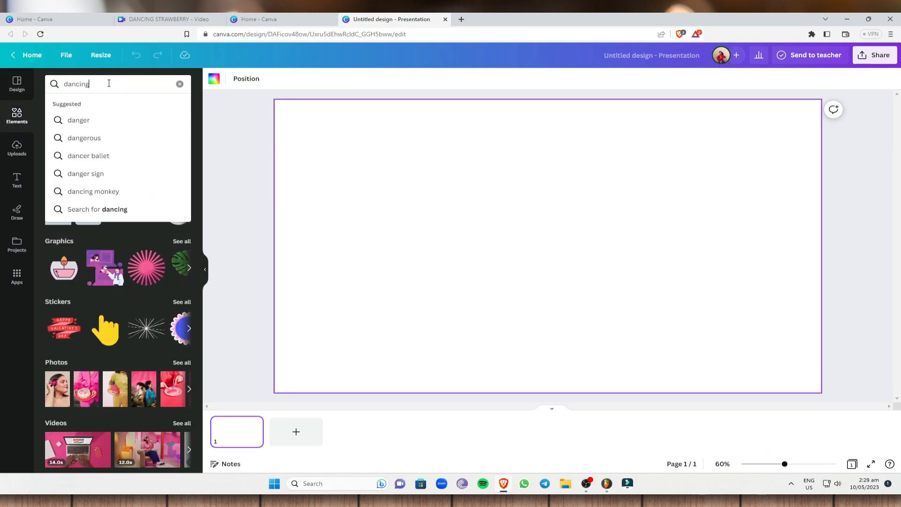
key("Return")
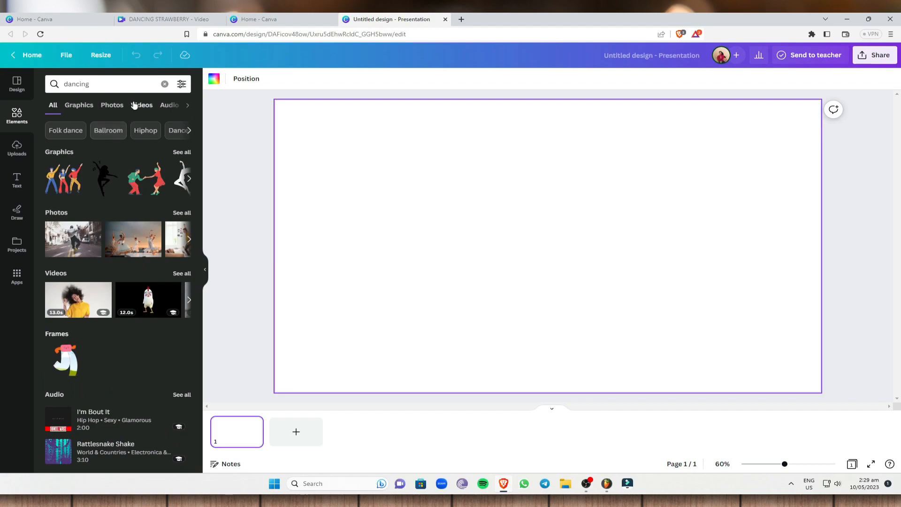
left_click(149, 108)
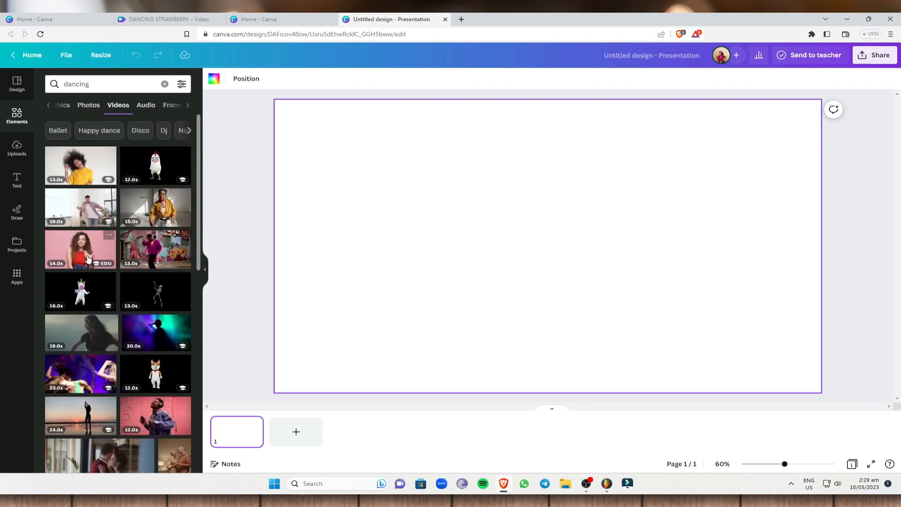
- Add the dancing banana video, stretch it to cover the whole page, and play it
scroll(138, 314, "down", 5)
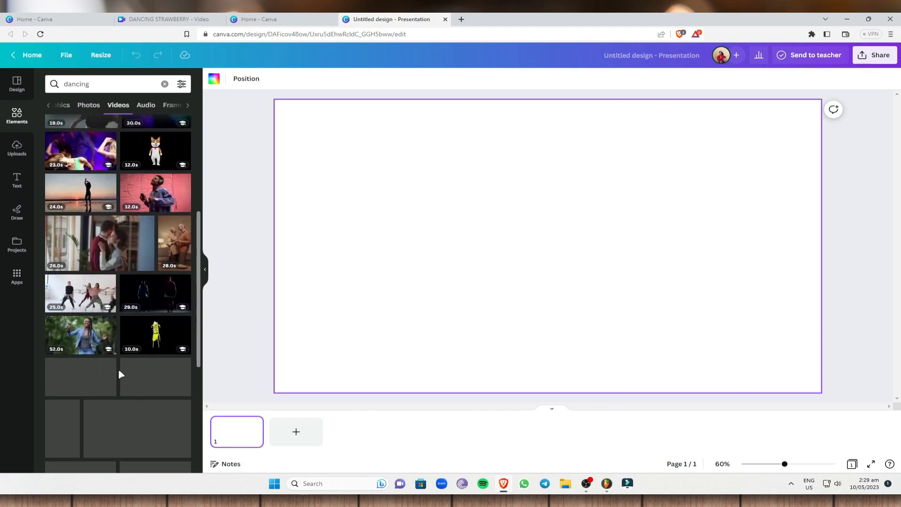
left_click(151, 334)
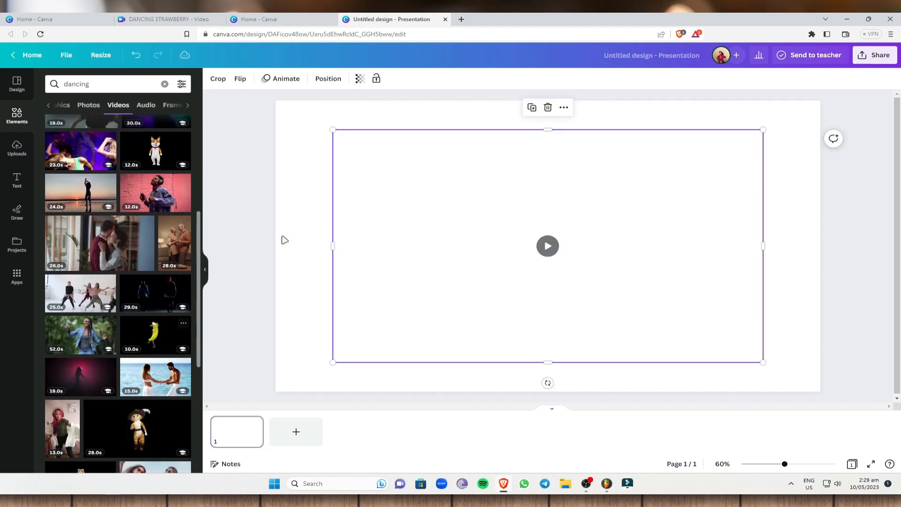
left_click_drag(761, 248, 820, 248)
left_click_drag(333, 245, 274, 241)
left_click_drag(551, 362, 548, 391)
left_click_drag(553, 129, 553, 103)
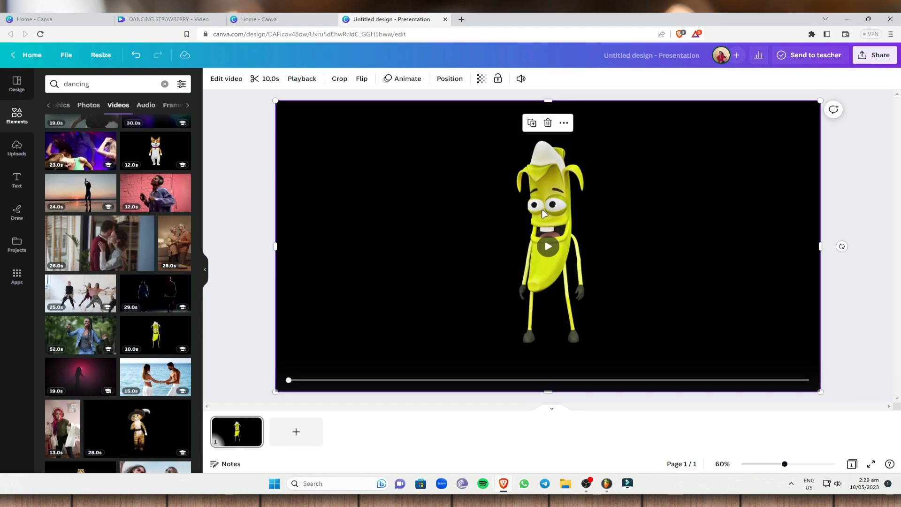
left_click(552, 244)
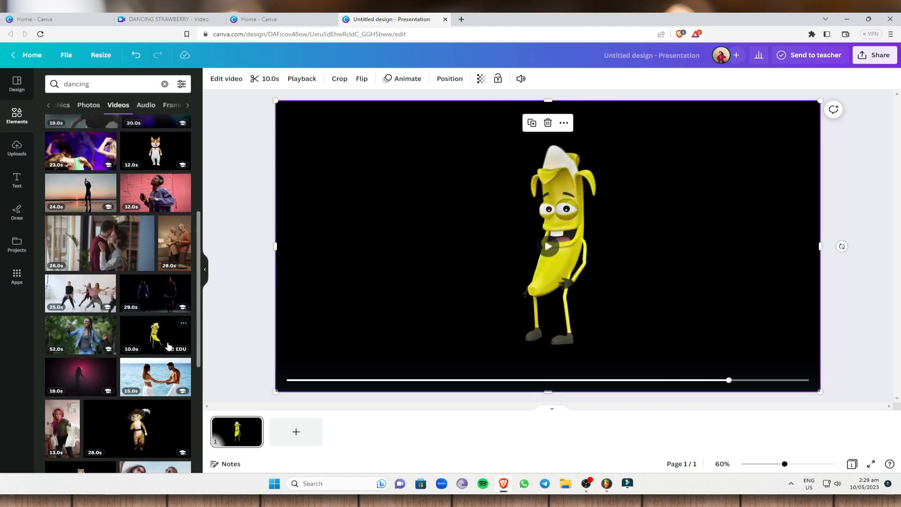
- Open the banana video's details and browse more elements by the same creator
left_click(184, 324)
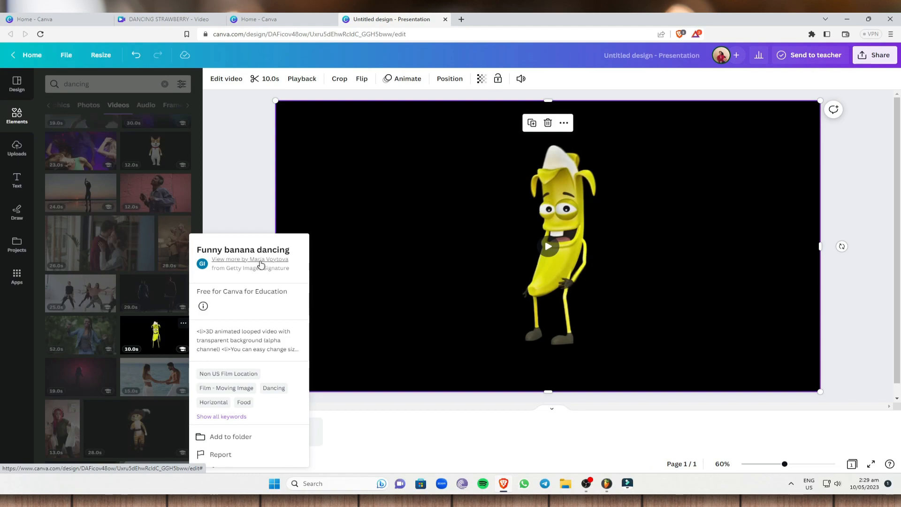
left_click(261, 259)
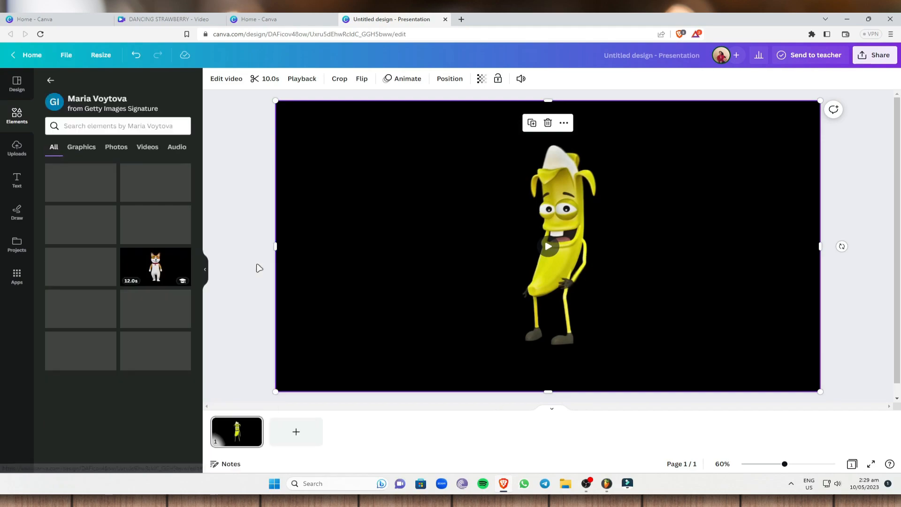
scroll(114, 285, "down", 1)
scroll(114, 284, "down", 4)
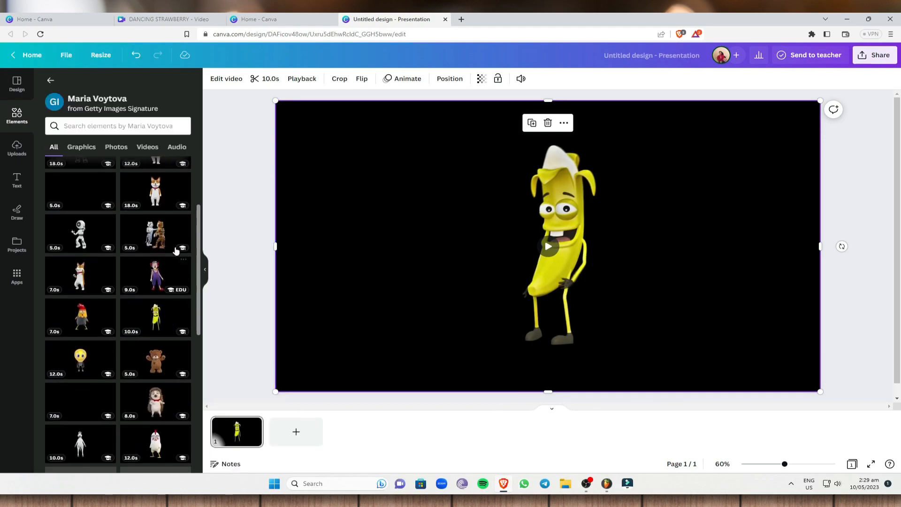
scroll(132, 347, "down", 3)
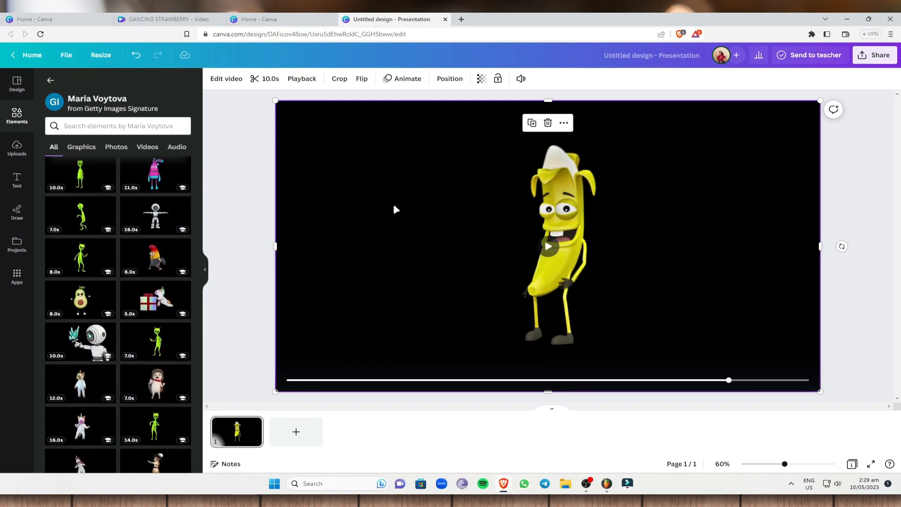
- Replace the banana video with the creator's 10-second dancing fox video, stretched to cover the whole page
key("Delete")
scroll(128, 307, "down", 4)
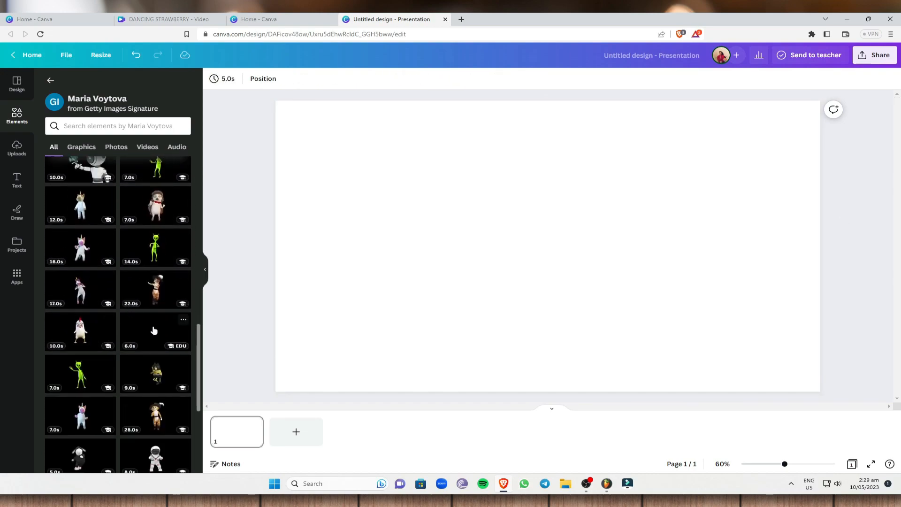
scroll(155, 403, "down", 3)
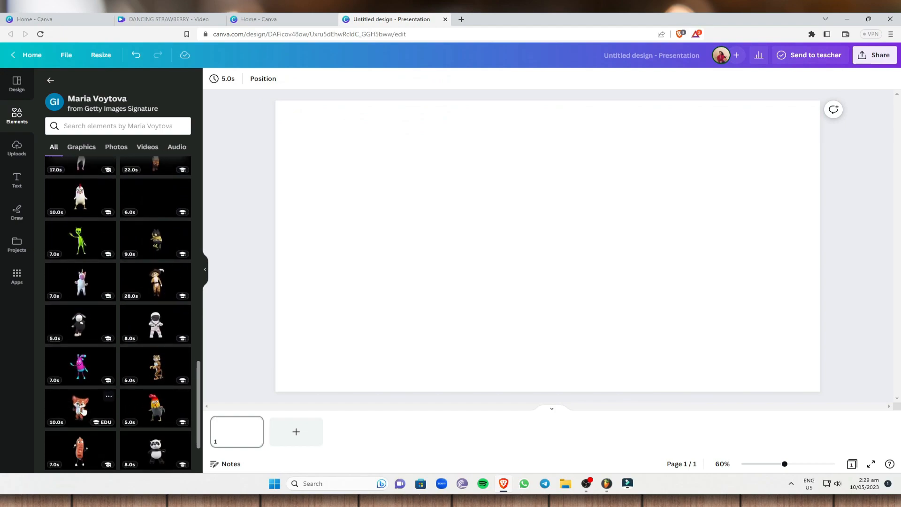
left_click(80, 406)
left_click_drag(763, 245, 820, 245)
left_click_drag(331, 246, 275, 247)
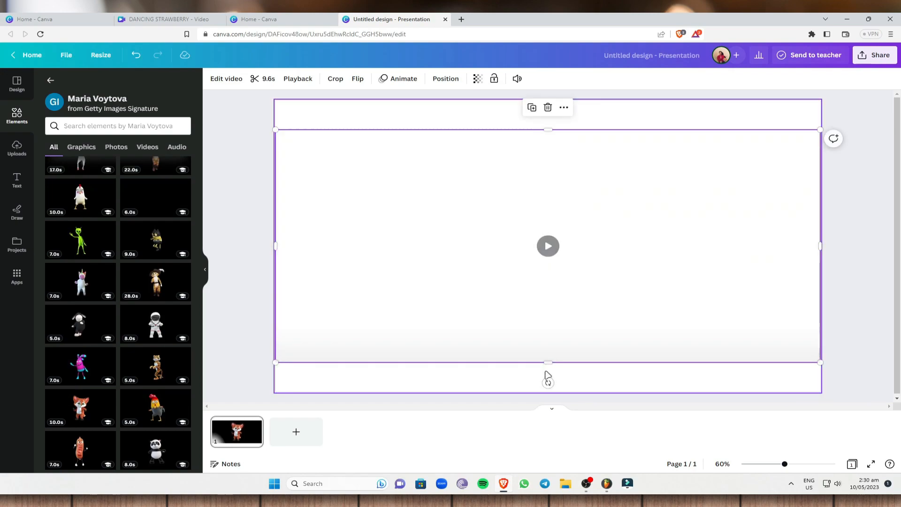
left_click_drag(547, 363, 547, 391)
left_click_drag(548, 130, 545, 100)
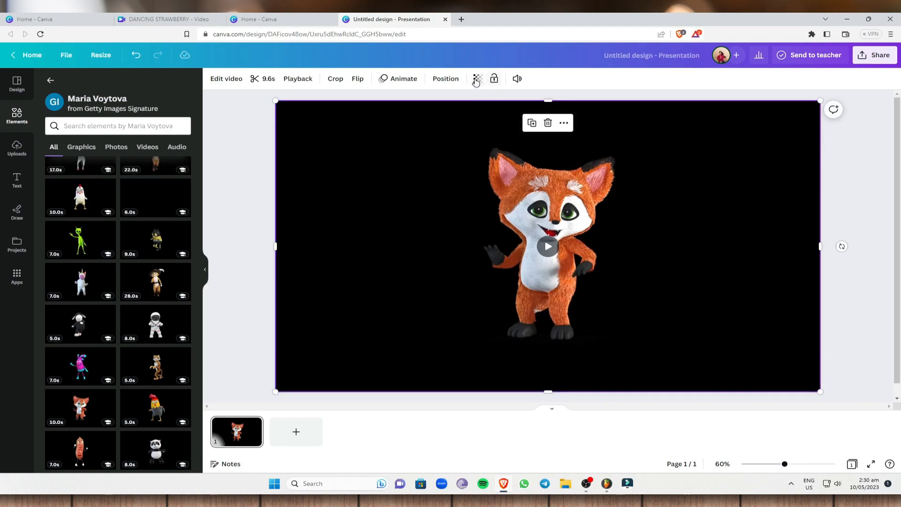
- Remove the background of the fox video with Background Remover and play it
left_click(226, 79)
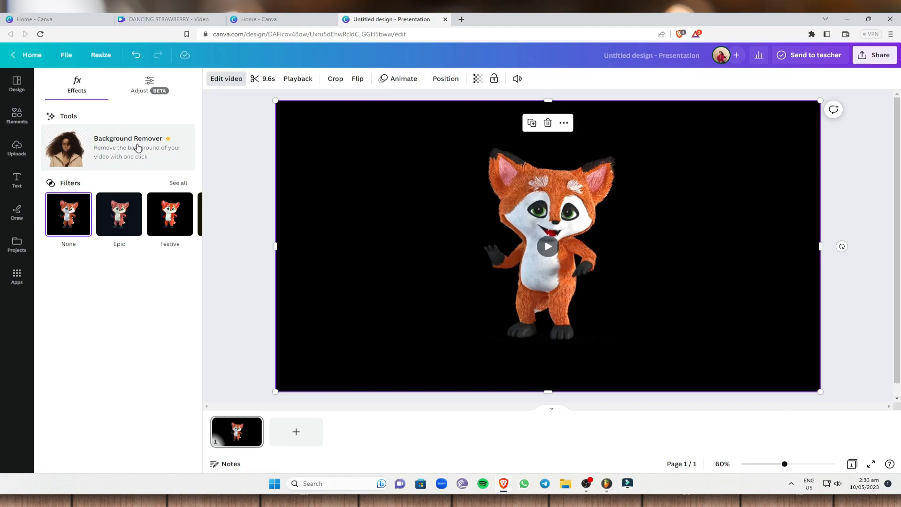
left_click(138, 148)
left_click(548, 247)
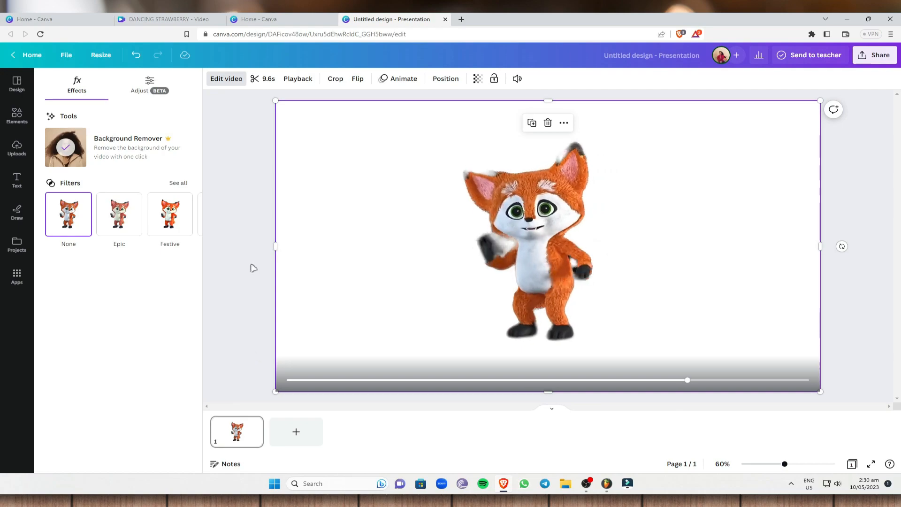
- Add the yellow neon "Sparkle" text style to the page and replace its text with "DANCING COX"
left_click(17, 180)
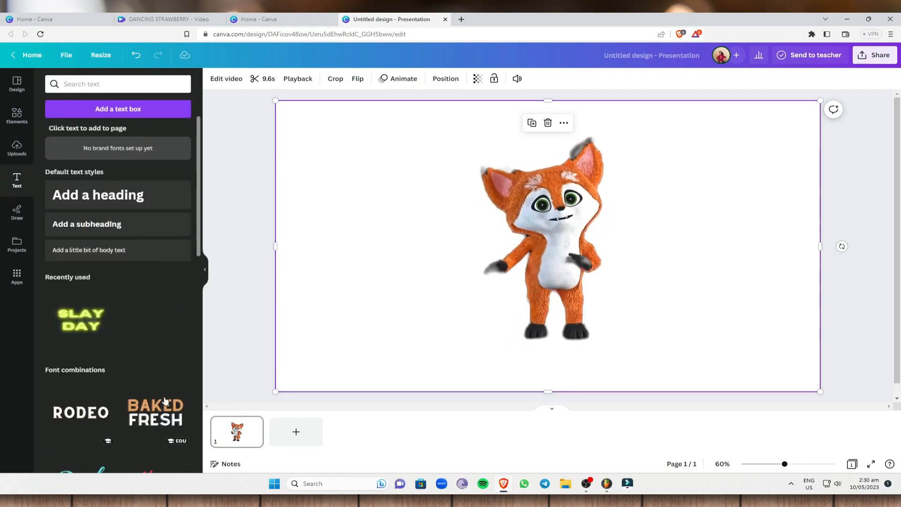
scroll(164, 386, "down", 7)
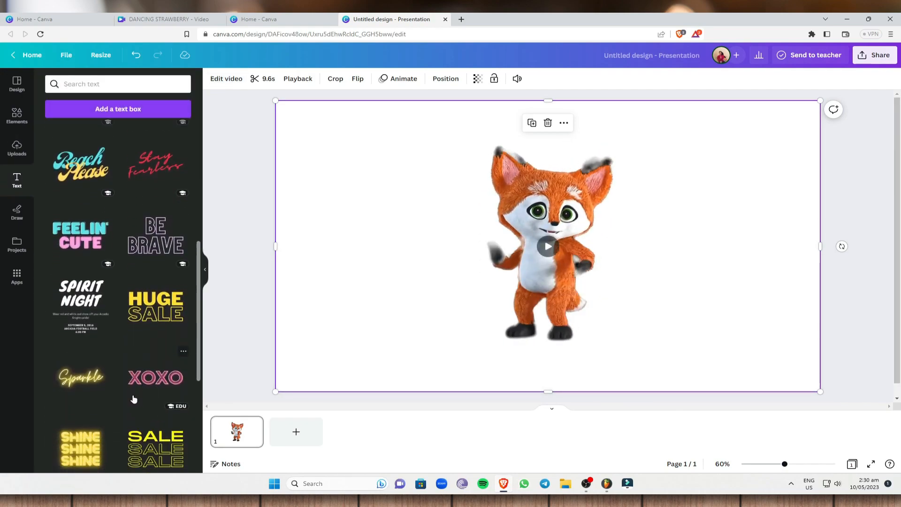
scroll(134, 399, "down", 1)
left_click(92, 346)
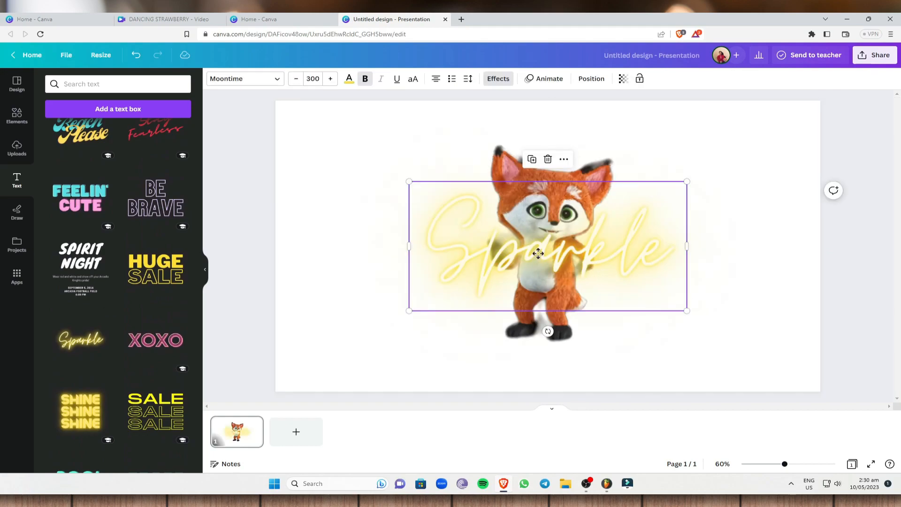
double_click(551, 256)
type("DANCING")
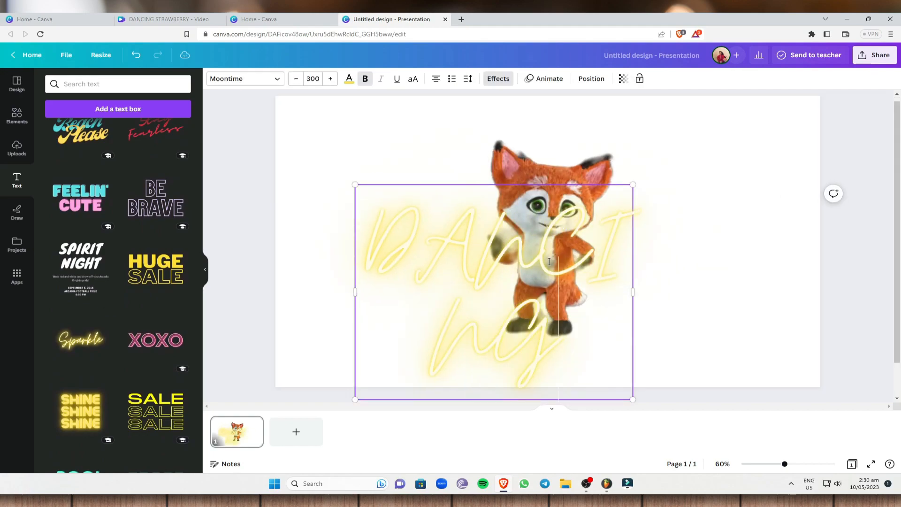
type(" COX")
- Scale the "DANCING COX" text down to about size 124 and move it to the left of the fox
left_click_drag(634, 249, 857, 237)
left_click_drag(851, 396, 563, 278)
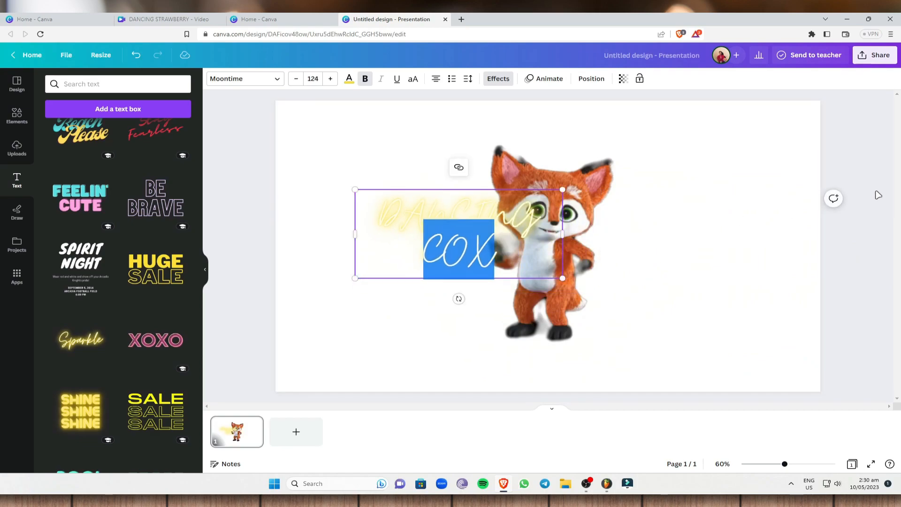
left_click_drag(442, 226, 374, 205)
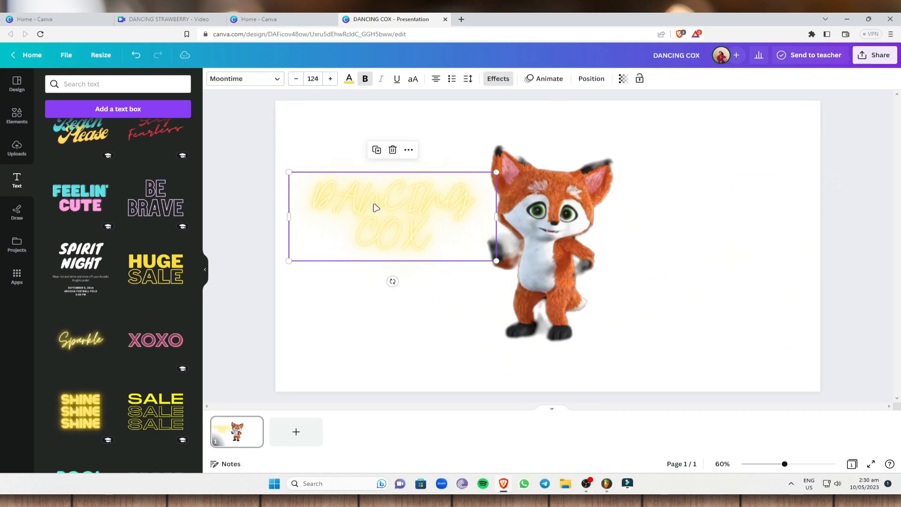
- Recolor the "DANCING COX" text with a dark default solid color and move it lower beside the fox
double_click(422, 233)
left_click(356, 79)
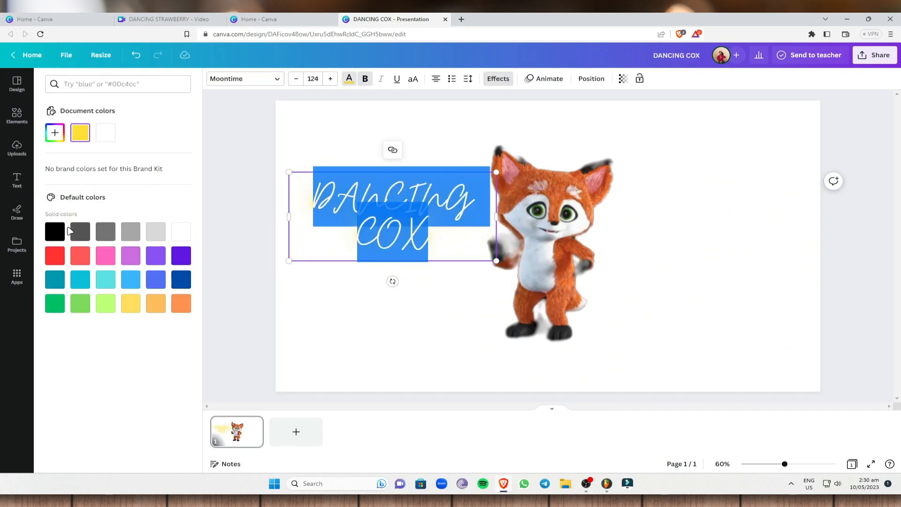
left_click(635, 200)
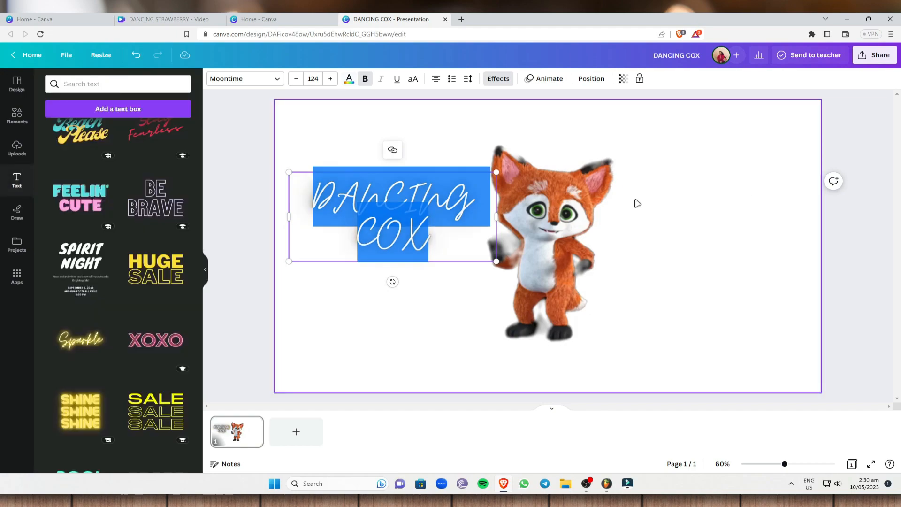
left_click(239, 135)
left_click_drag(373, 209, 360, 239)
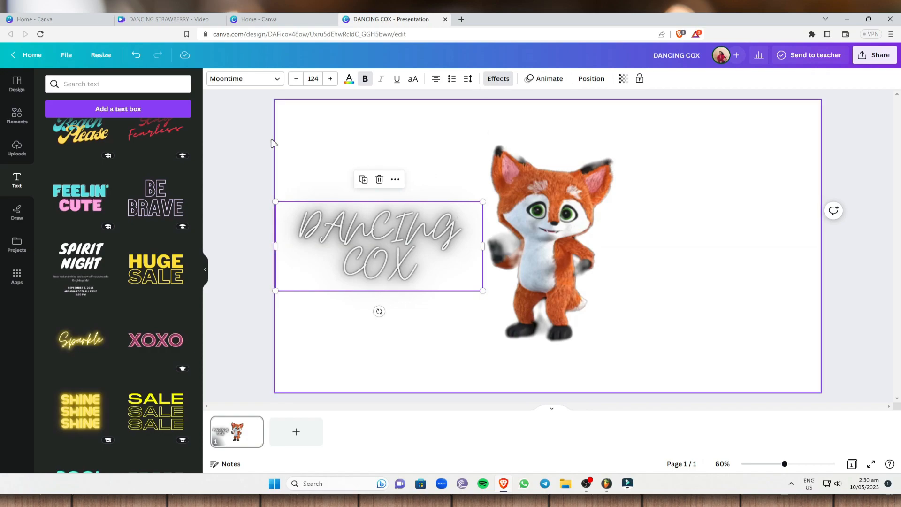
- Apply the Drift text animation to the "DANCING COX" title
left_click(547, 80)
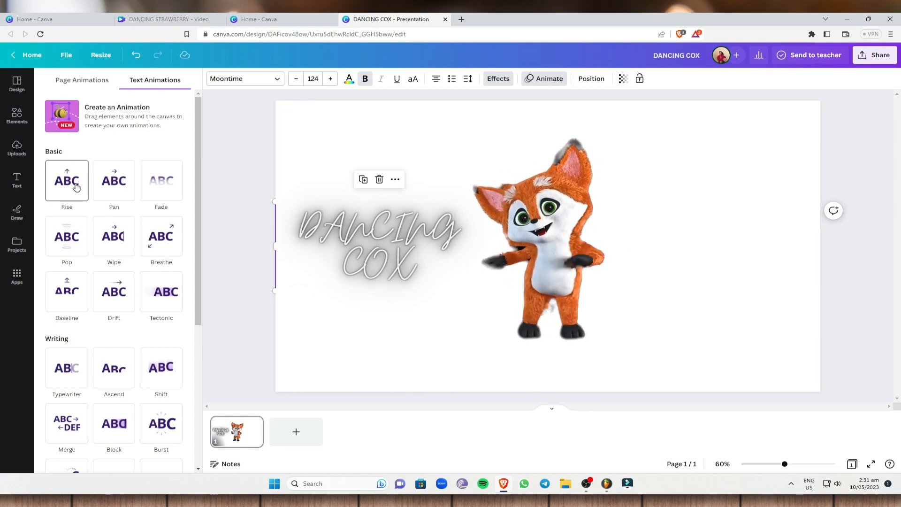
left_click(115, 309)
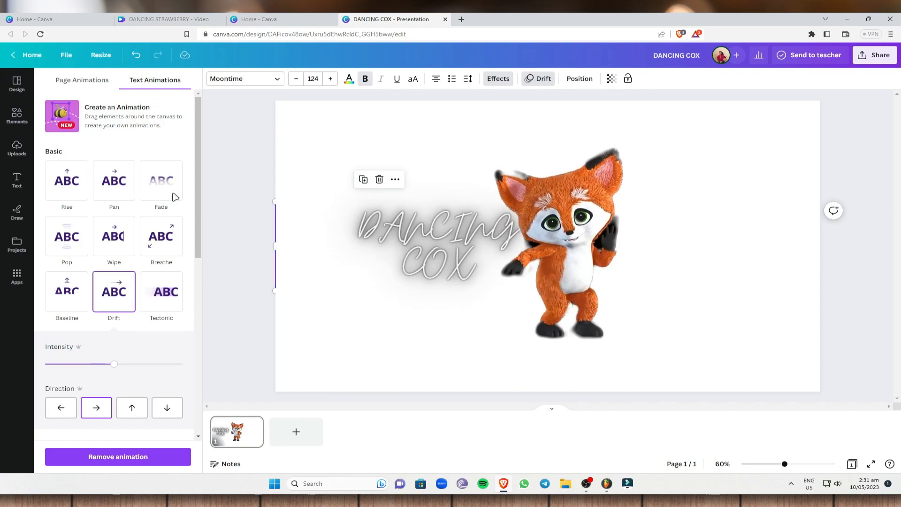
- Browse more of the same creator's animated characters and the "dancing" video results in the DANCING STRAWBERRY design
left_click(17, 115)
scroll(153, 238, "down", 5)
scroll(160, 300, "down", 4)
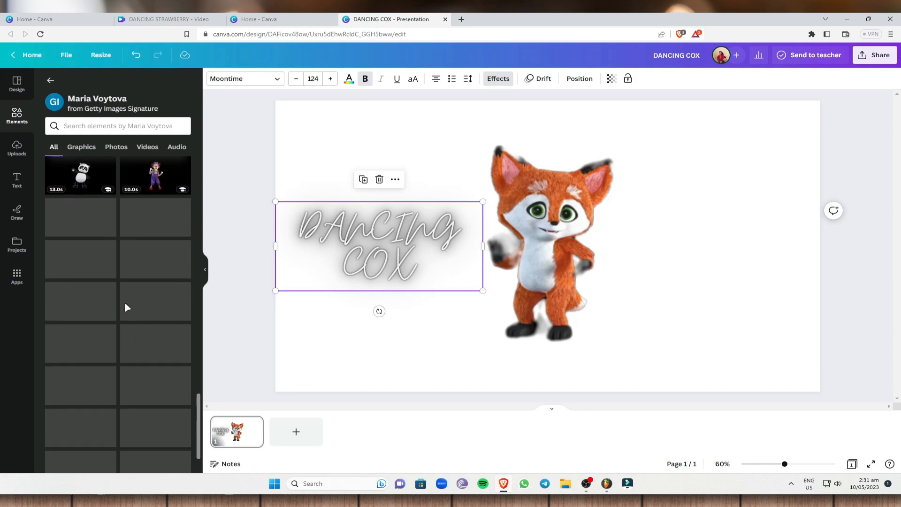
scroll(135, 296, "up", 5)
left_click(206, 18)
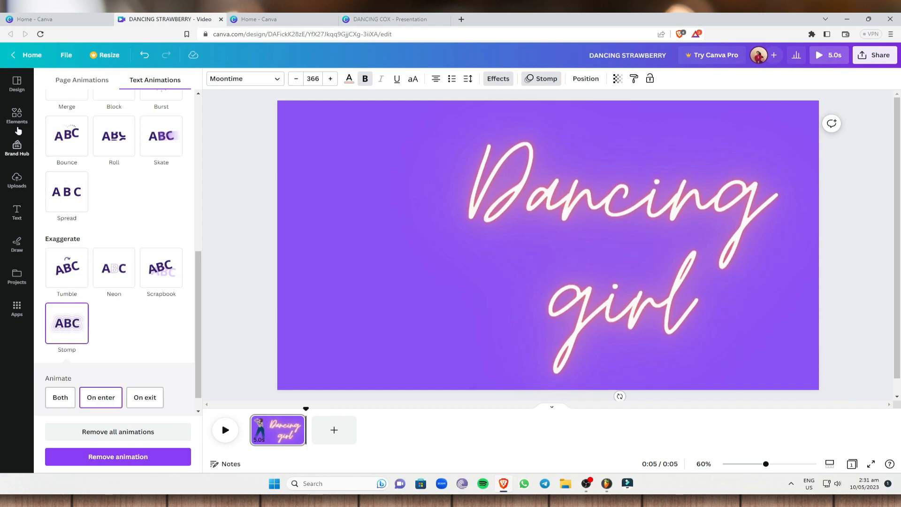
left_click(18, 123)
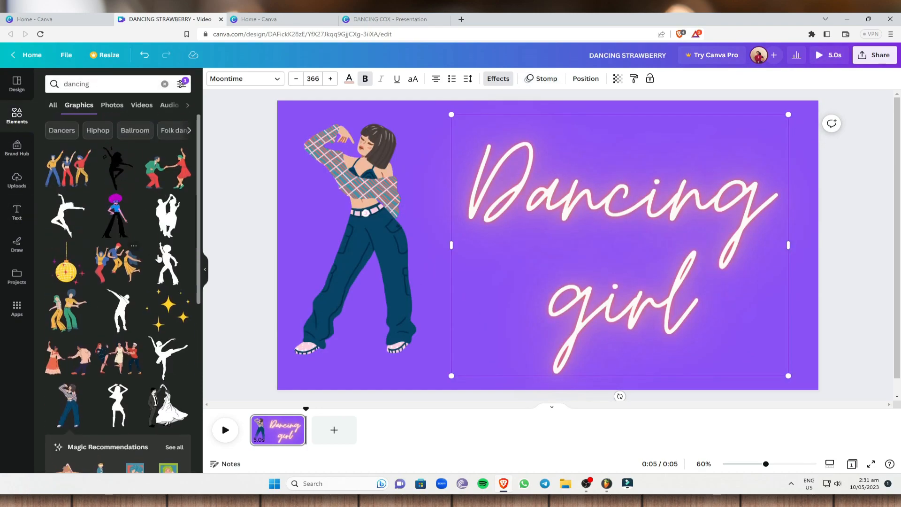
left_click(142, 108)
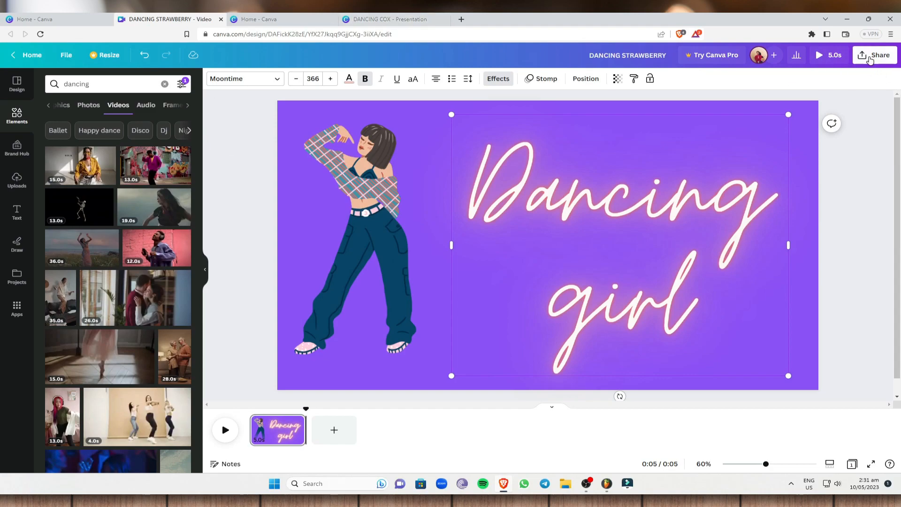
- Open the download settings for the DANCING STRAWBERRY video
left_click(869, 60)
left_click(781, 283)
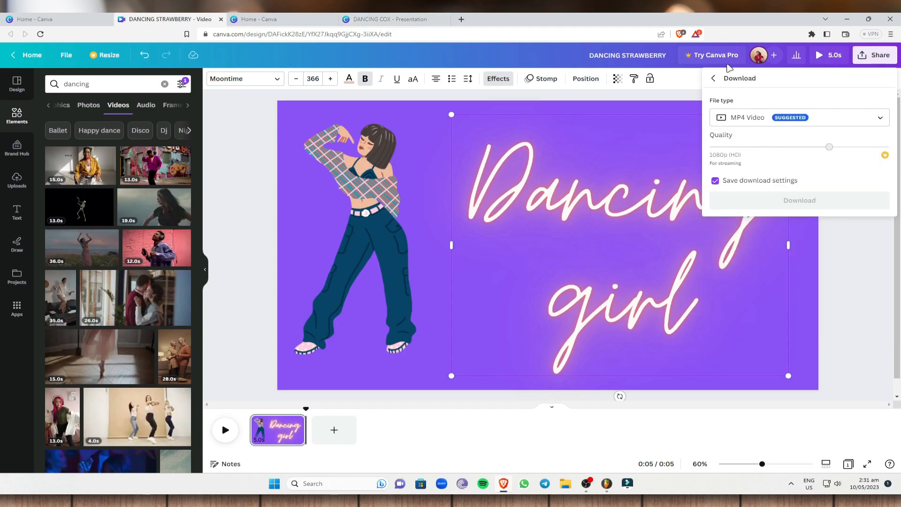